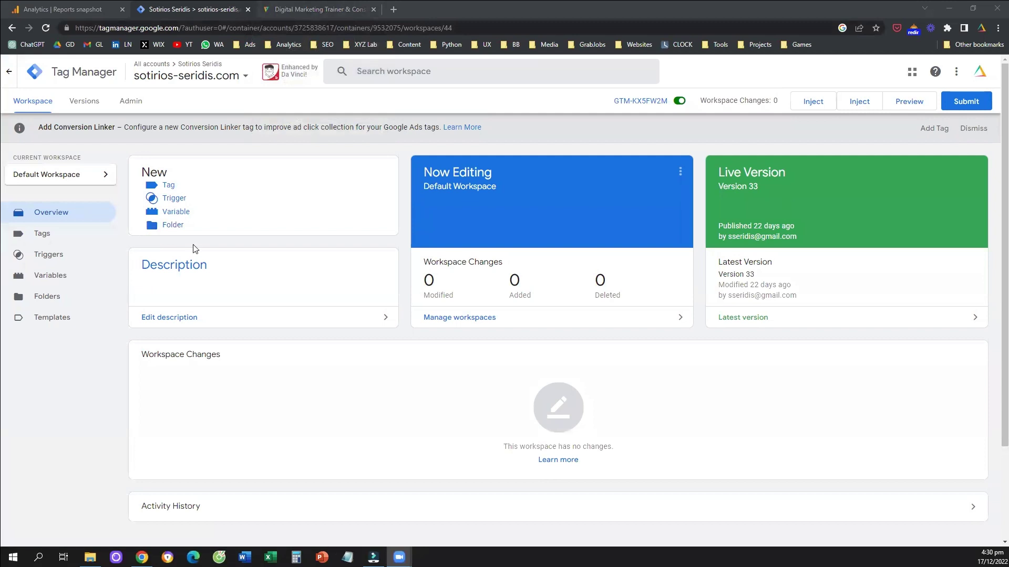
Start a new trigger, review the available trigger types including Custom Event, and leave without creating one
left_click(175, 199)
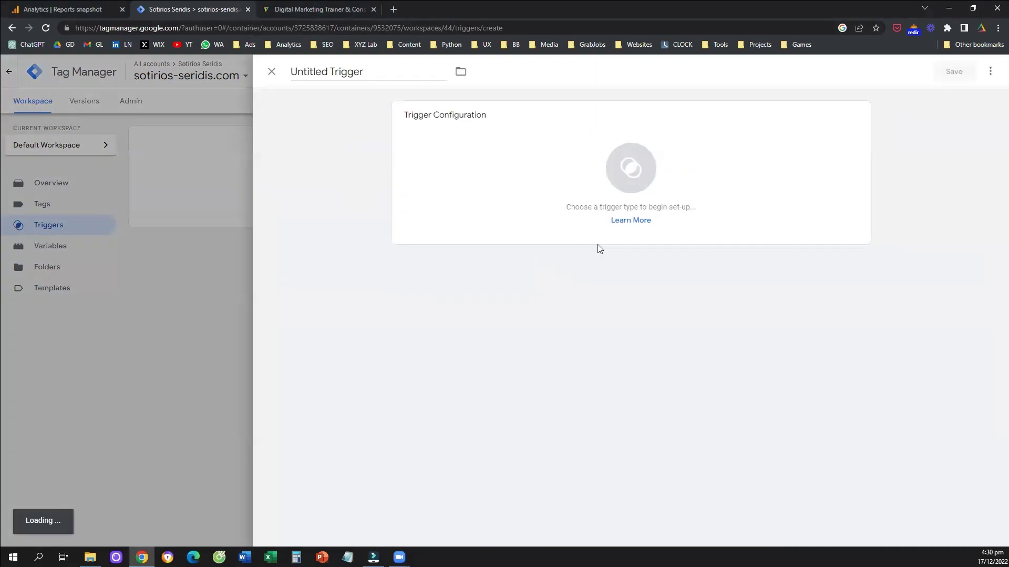
left_click(818, 136)
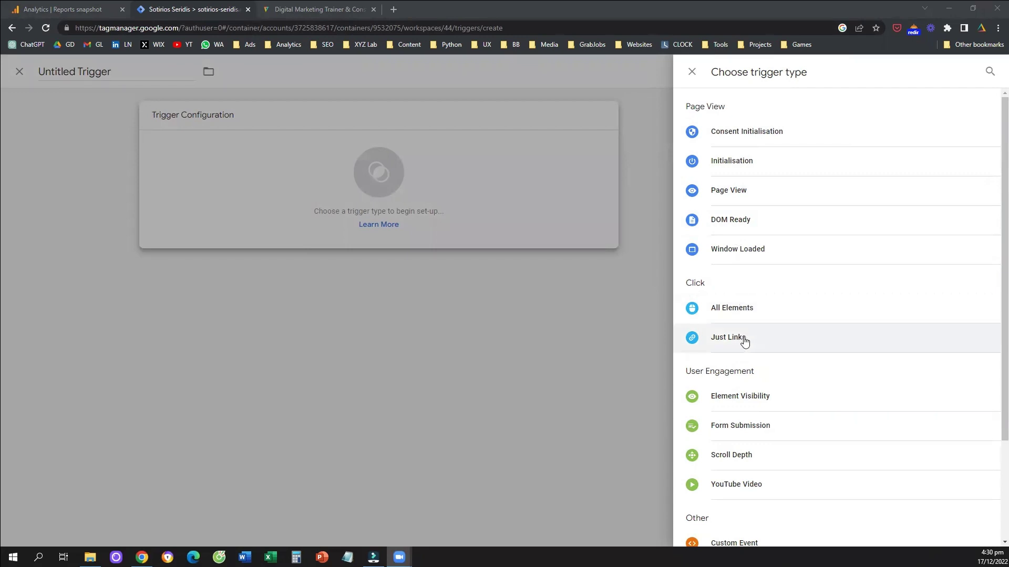
scroll(756, 368, "down", 1)
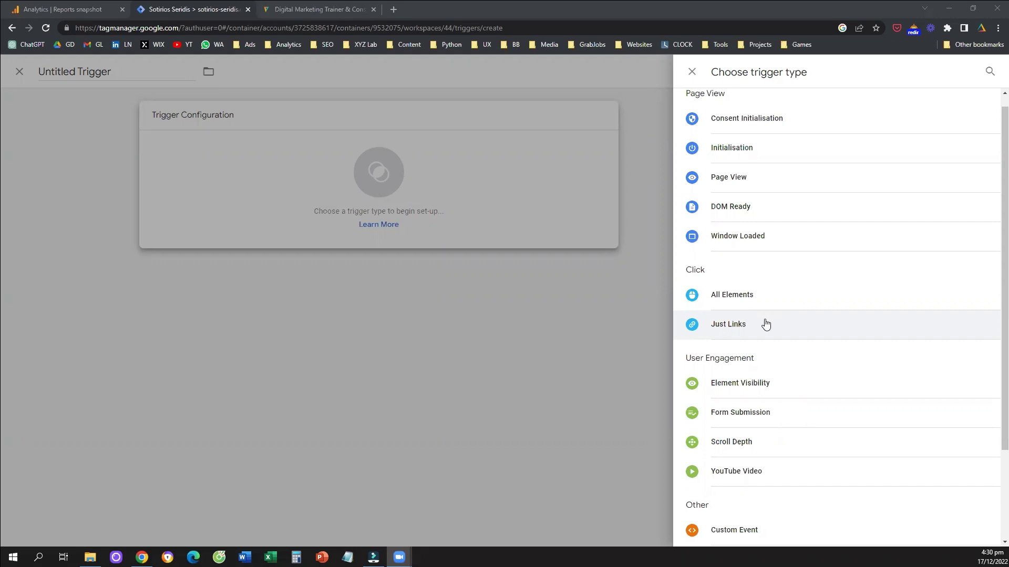
scroll(765, 324, "down", 3)
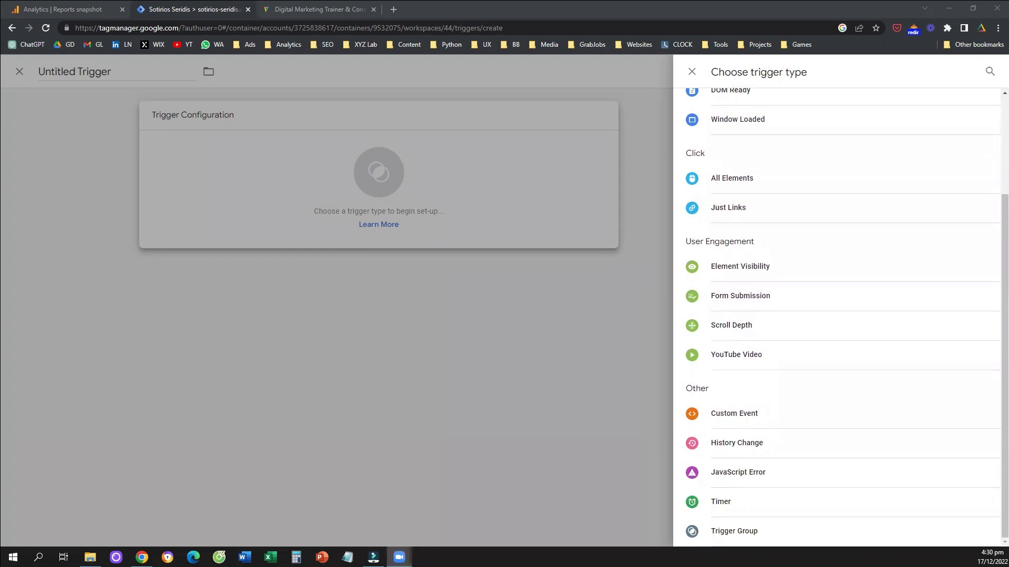
left_click_drag(683, 394, 687, 439)
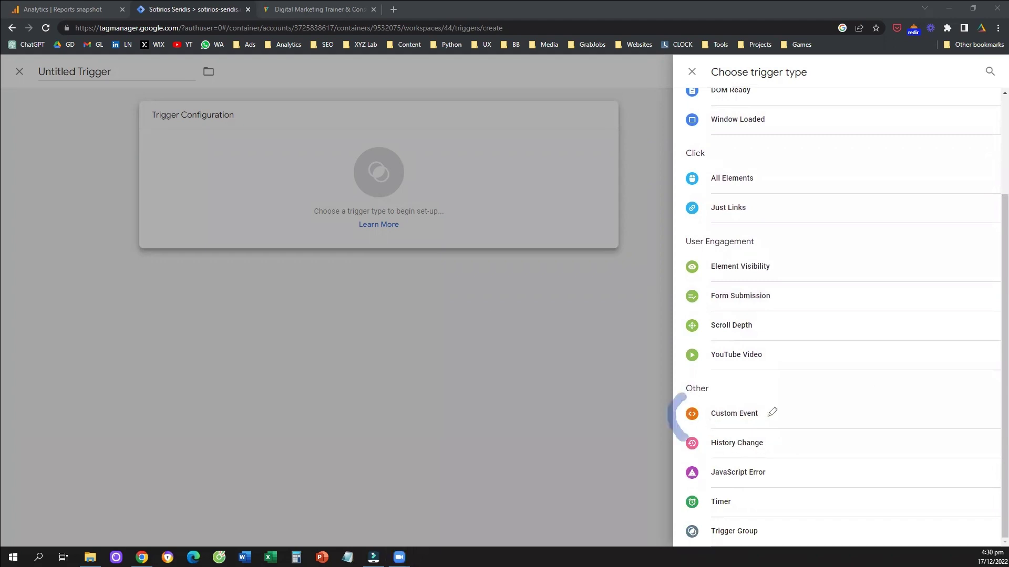
left_click_drag(764, 392, 776, 437)
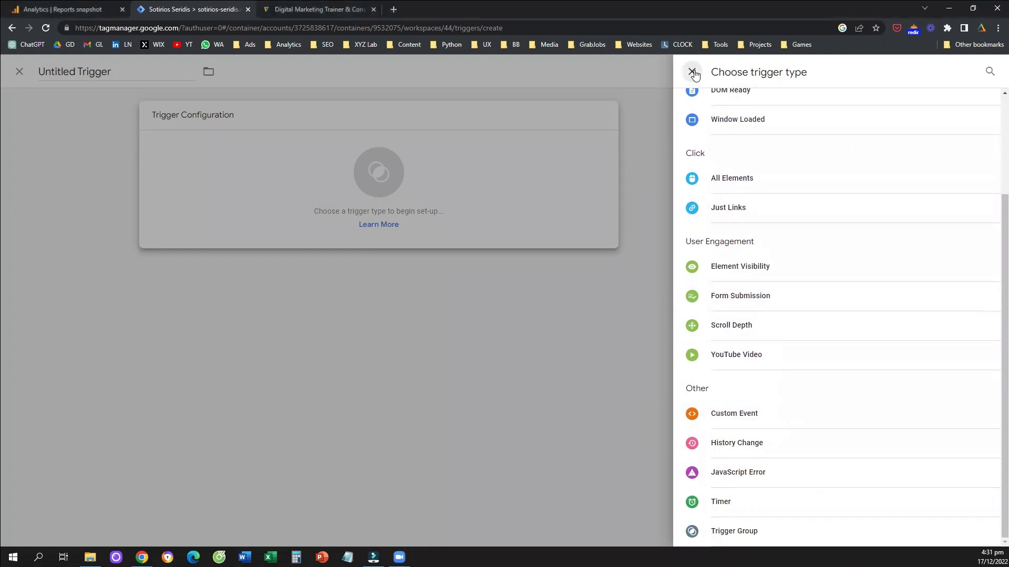
key("Escape")
left_click(270, 72)
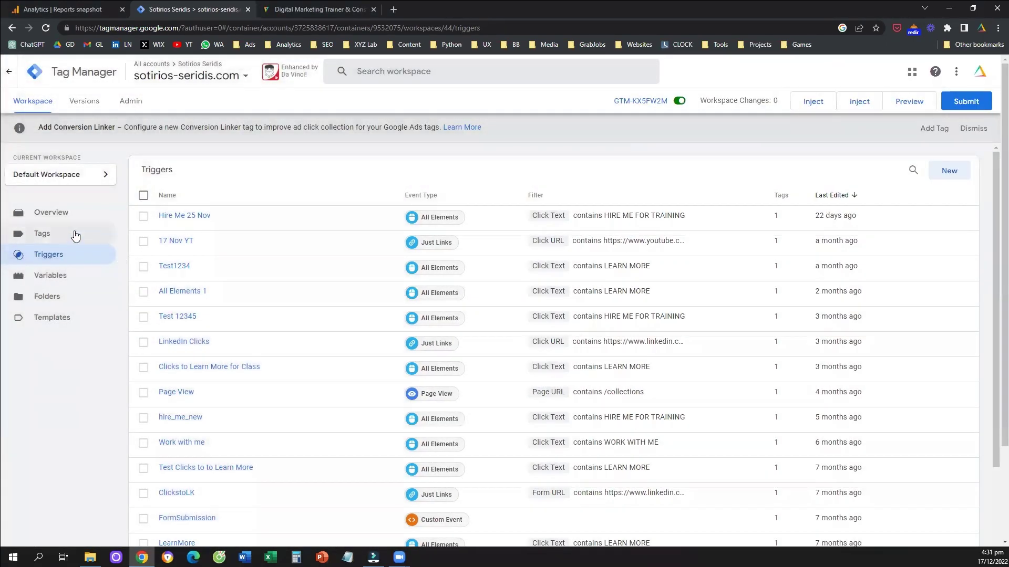
View the container's tags, switch to Google Analytics, and view the Traffic acquisition report
left_click(73, 234)
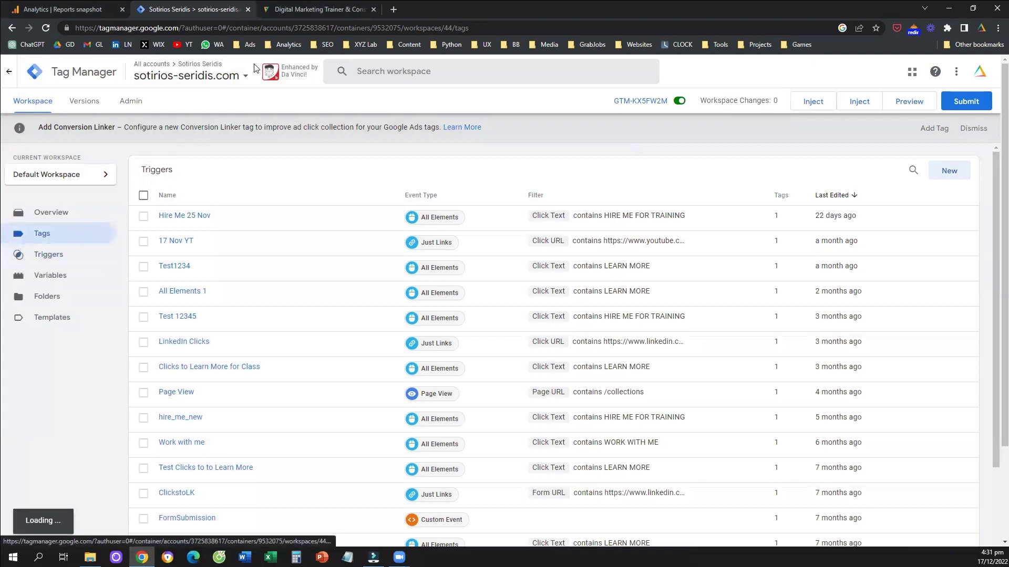
left_click(82, 5)
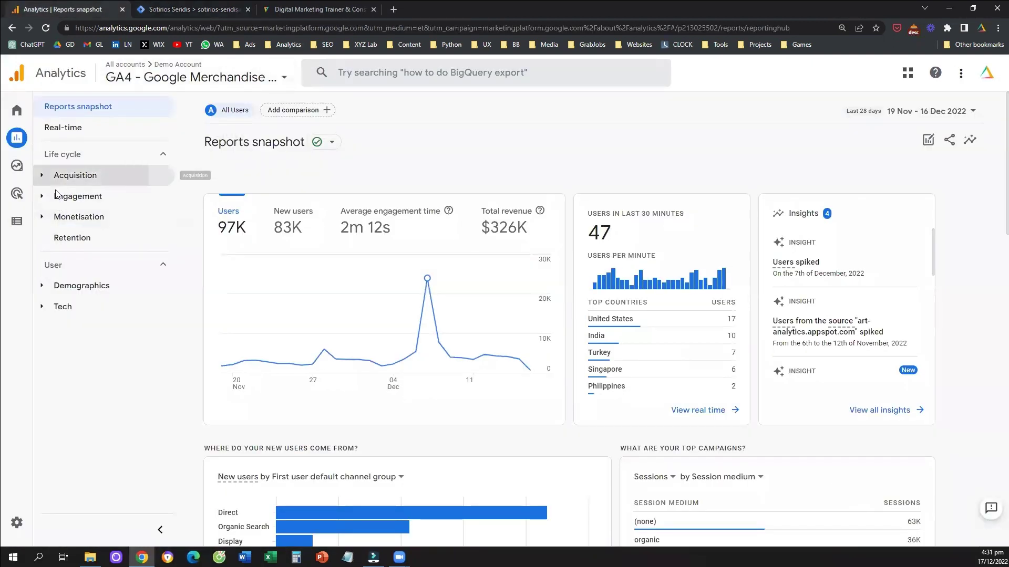
left_click(76, 175)
left_click(97, 238)
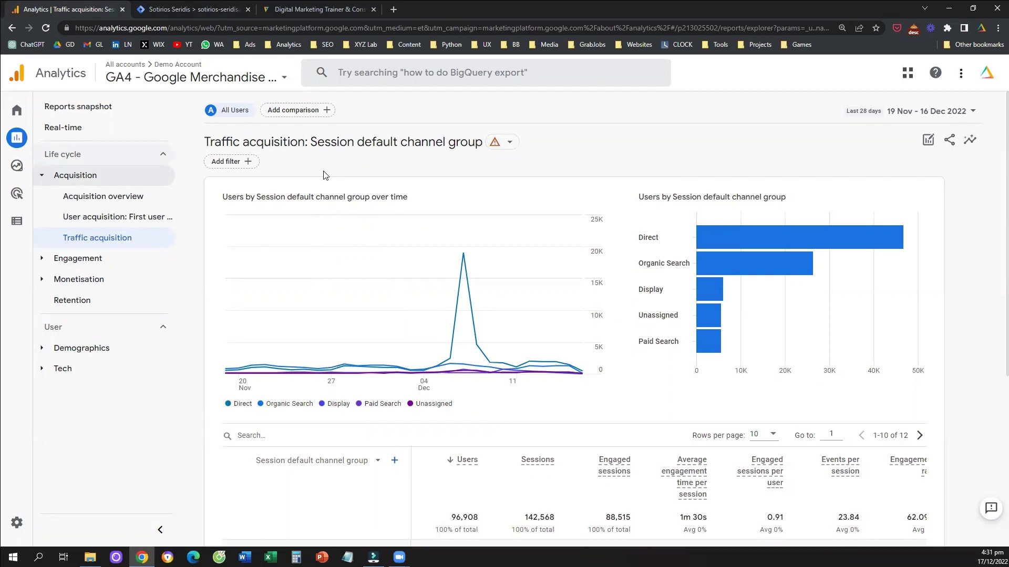
Switch back to Google Tag Manager and create a new tag named Test Custom Event
left_click(197, 8)
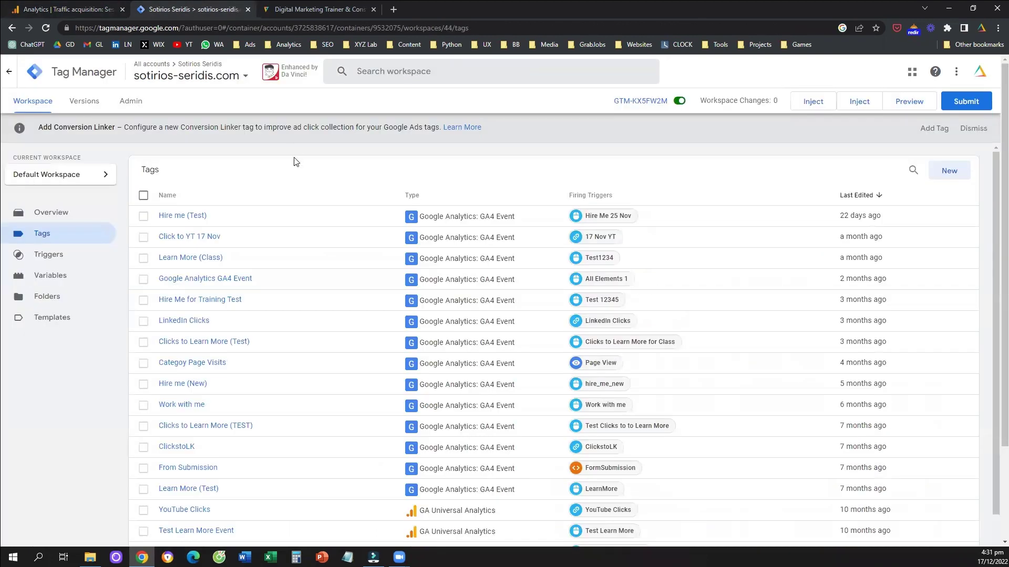
left_click(93, 216)
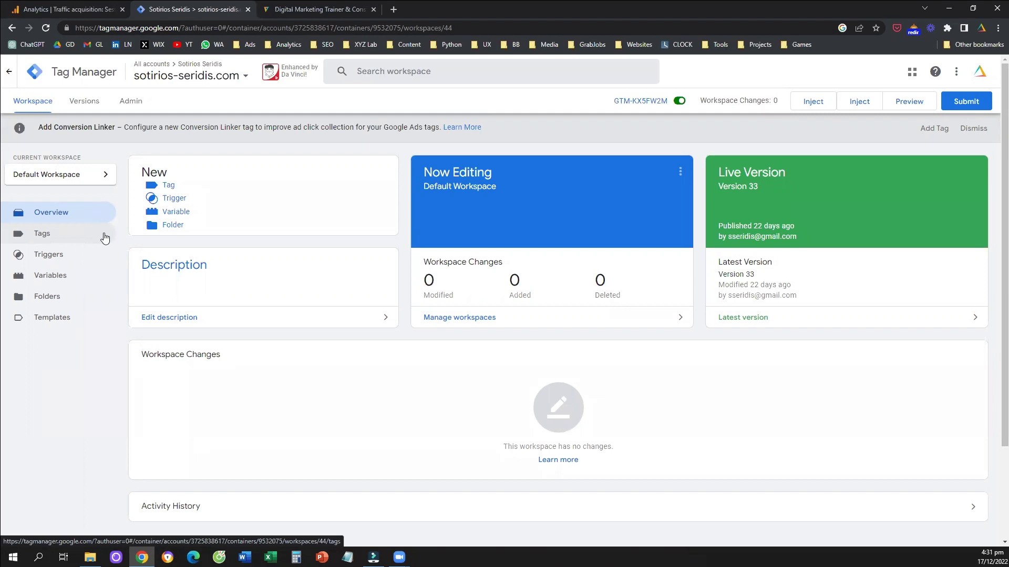
left_click(168, 187)
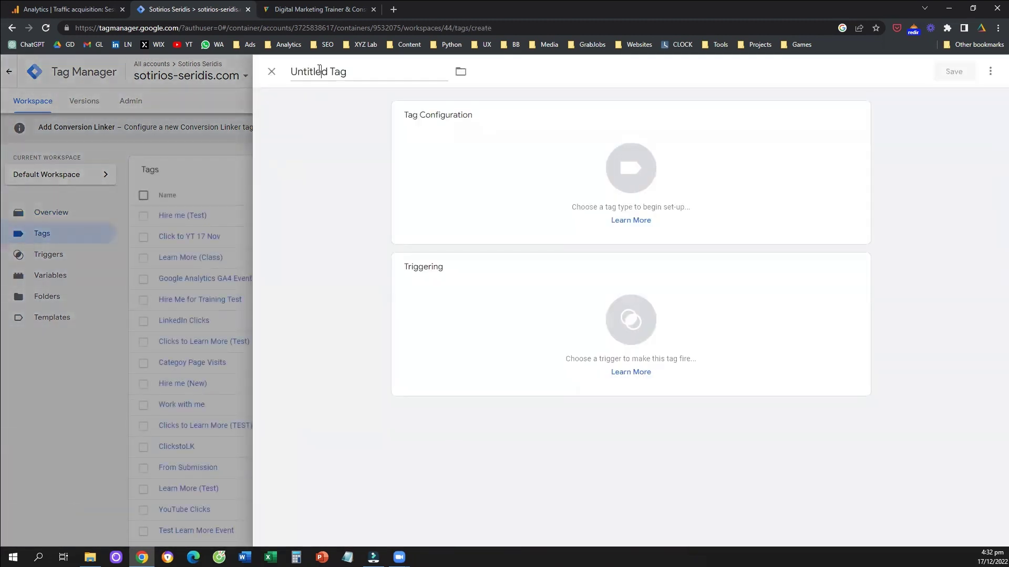
left_click(319, 70)
type("Test Custom Event")
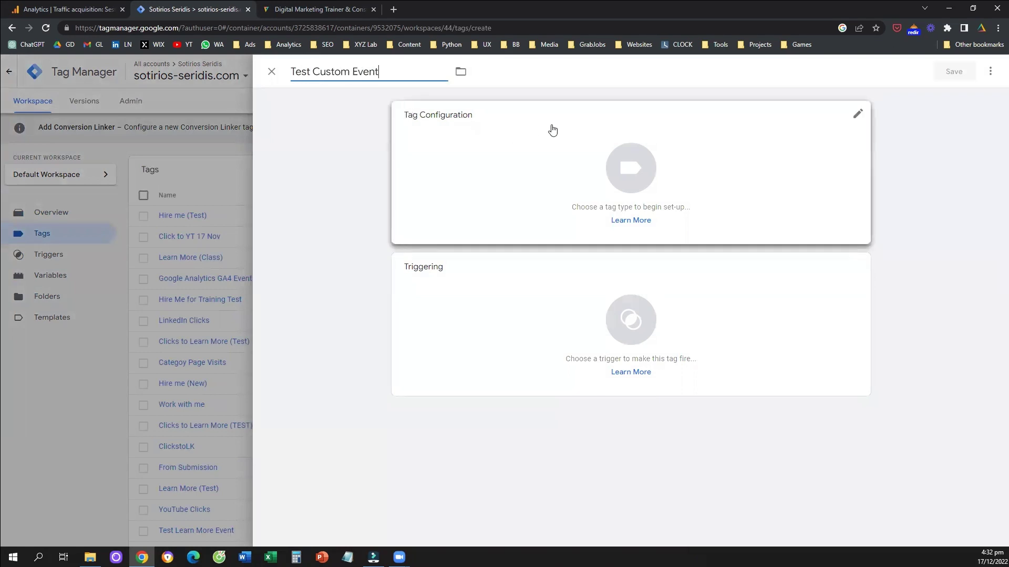
Set the tag type to Google Analytics: GA4 Event and its configuration tag to None – Manually Set ID
left_click(587, 127)
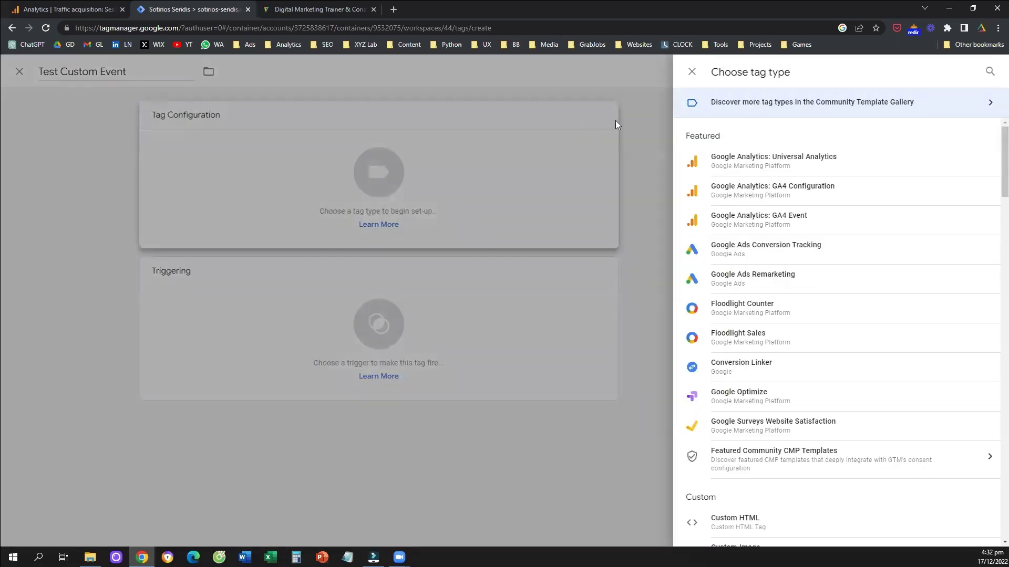
left_click(742, 215)
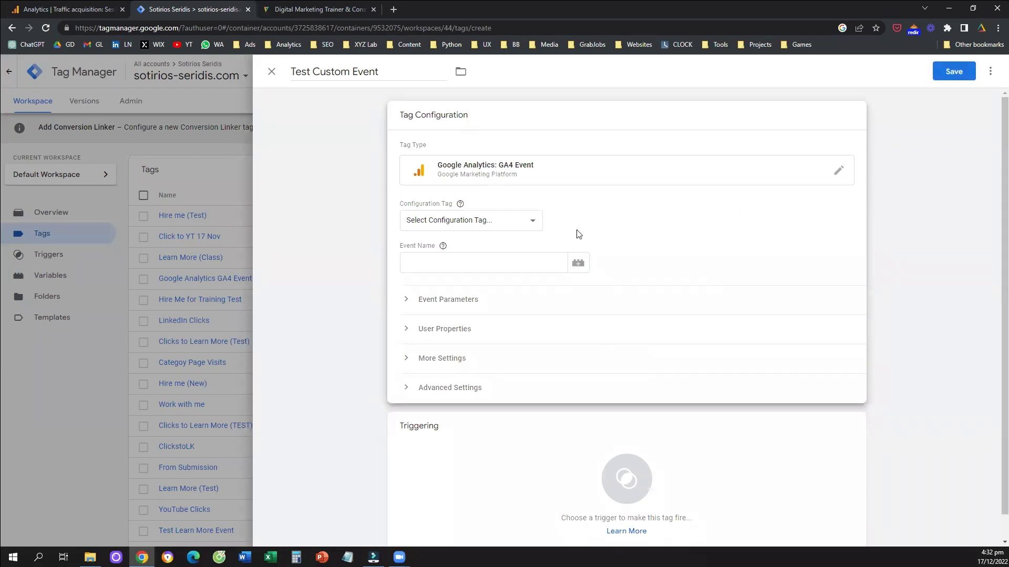
left_click(534, 223)
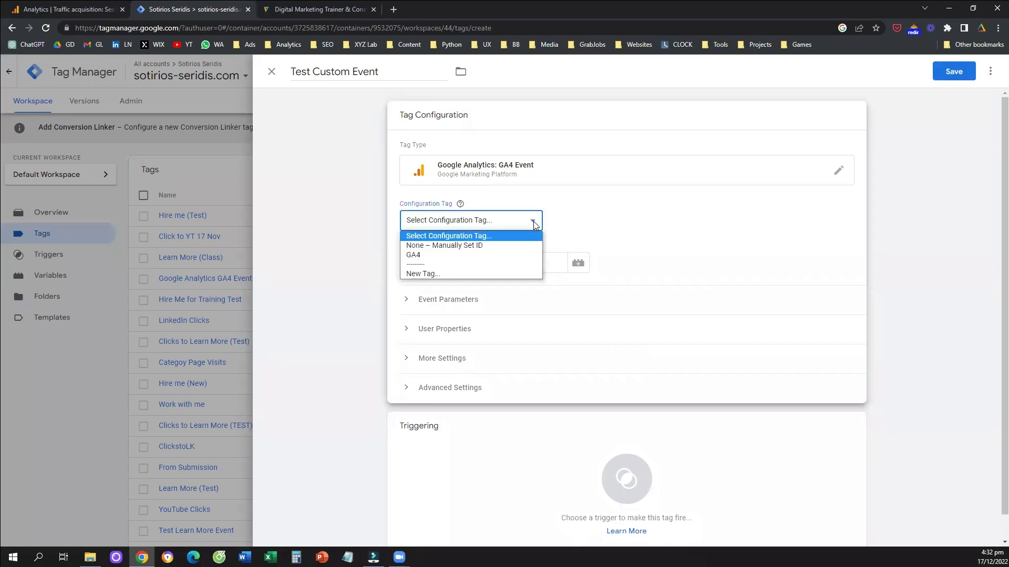
left_click(528, 247)
left_click_drag(399, 246, 443, 247)
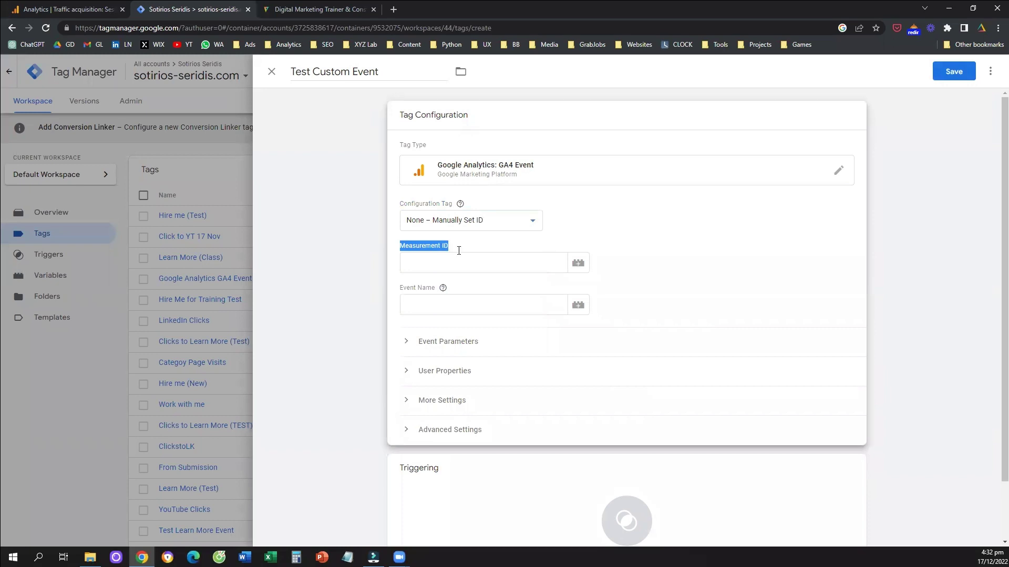
Switch to Google Analytics and open the North America & Canada Website data stream from the property's administration settings
left_click(96, 8)
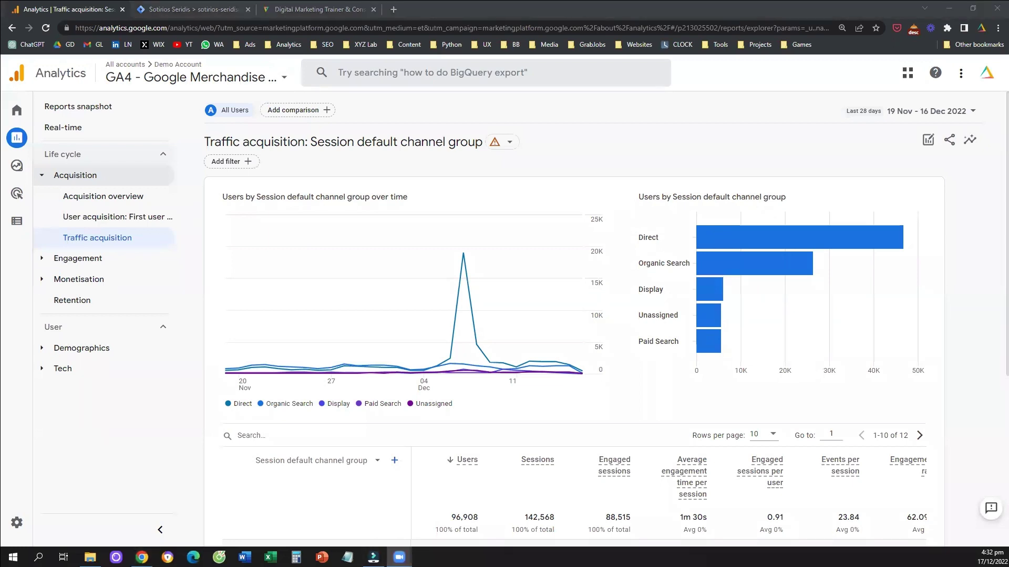
mouse_move(186, 278)
left_mouse_down()
mouse_move(52, 478)
mouse_move(33, 475)
mouse_move(33, 496)
mouse_move(47, 500)
left_mouse_up()
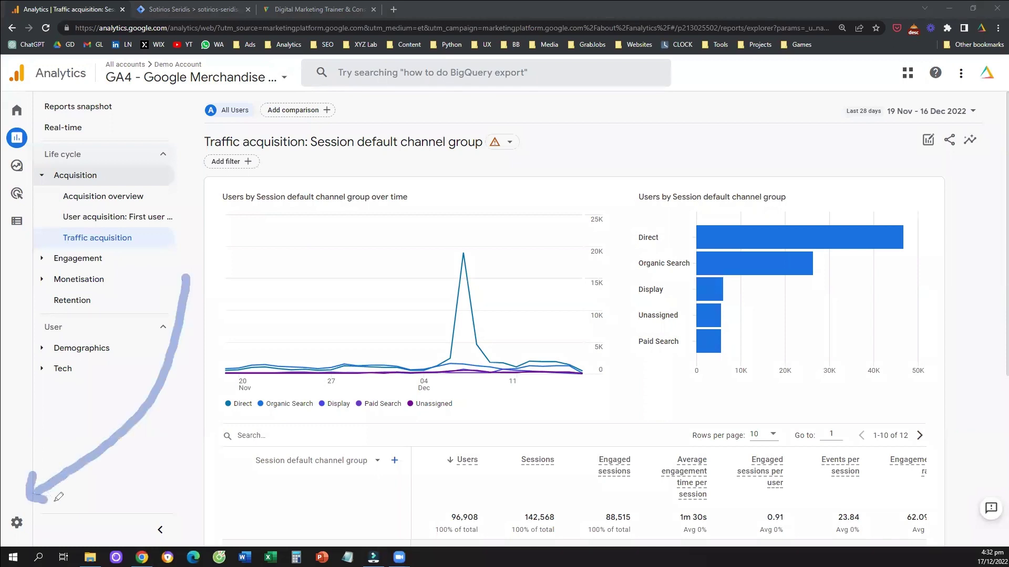
left_click(18, 524)
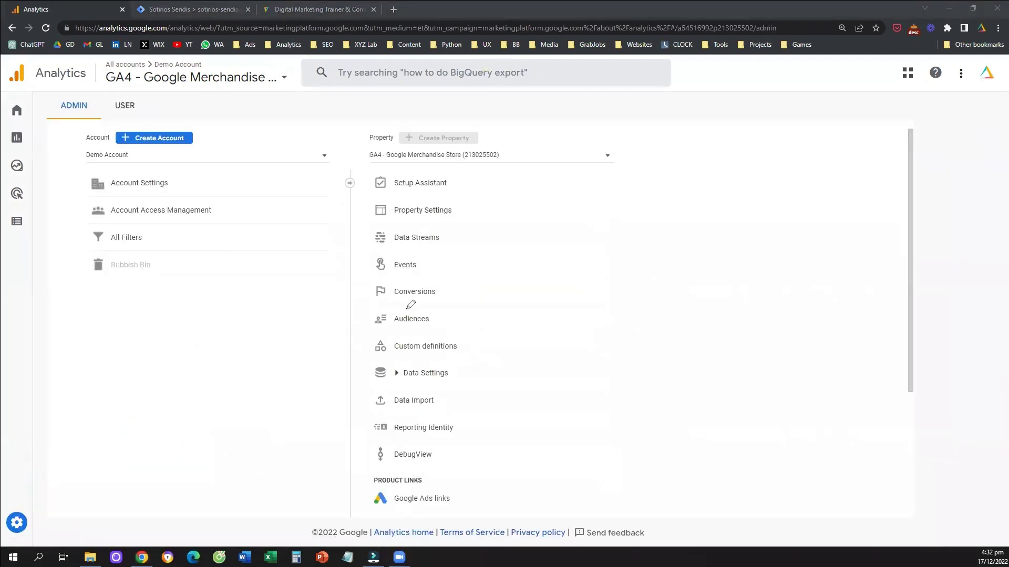
left_click_drag(43, 505, 113, 422)
mouse_move(157, 379)
left_mouse_down()
mouse_move(359, 237)
mouse_move(359, 280)
left_mouse_up()
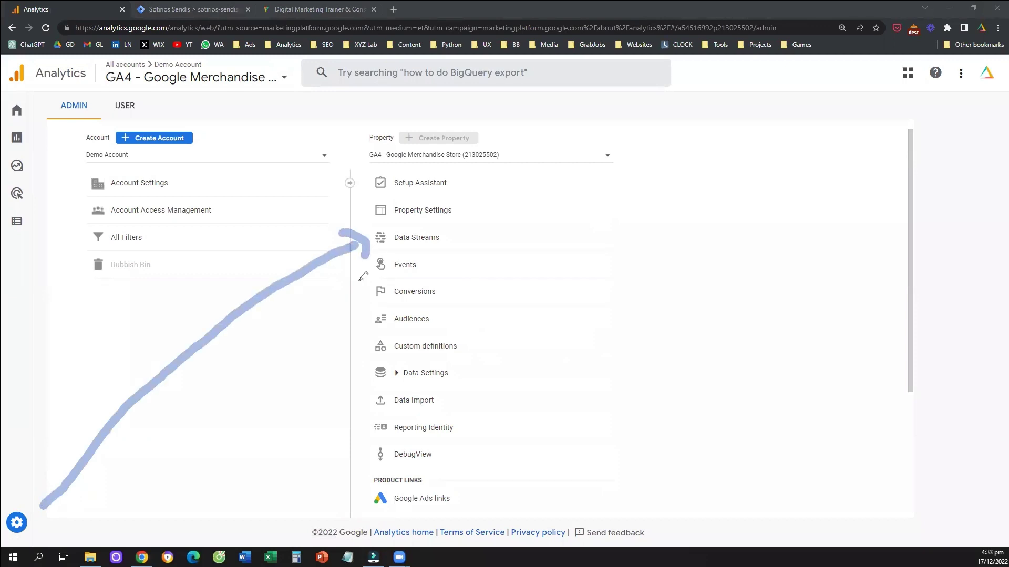
left_click(424, 239)
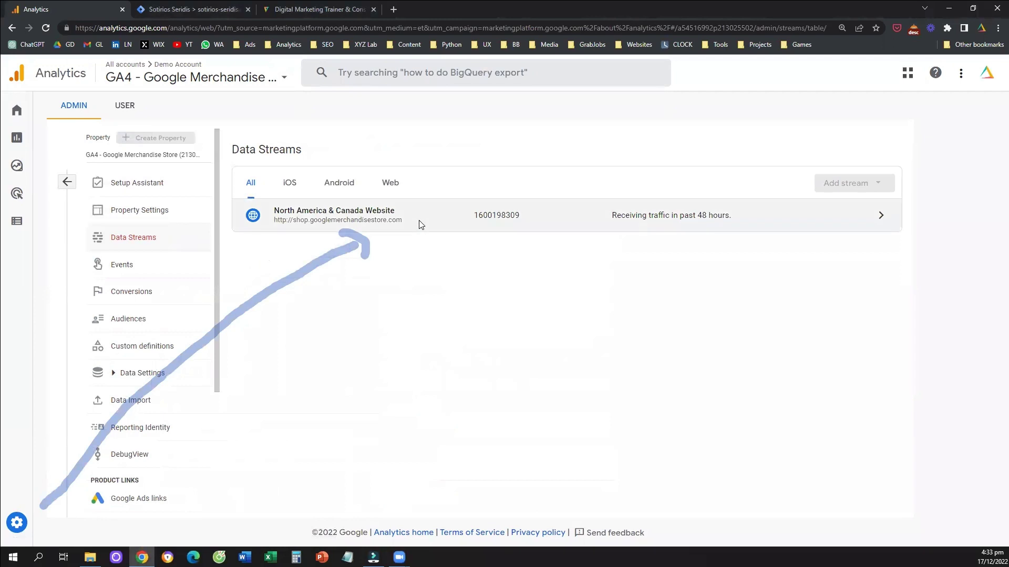
left_click(419, 220)
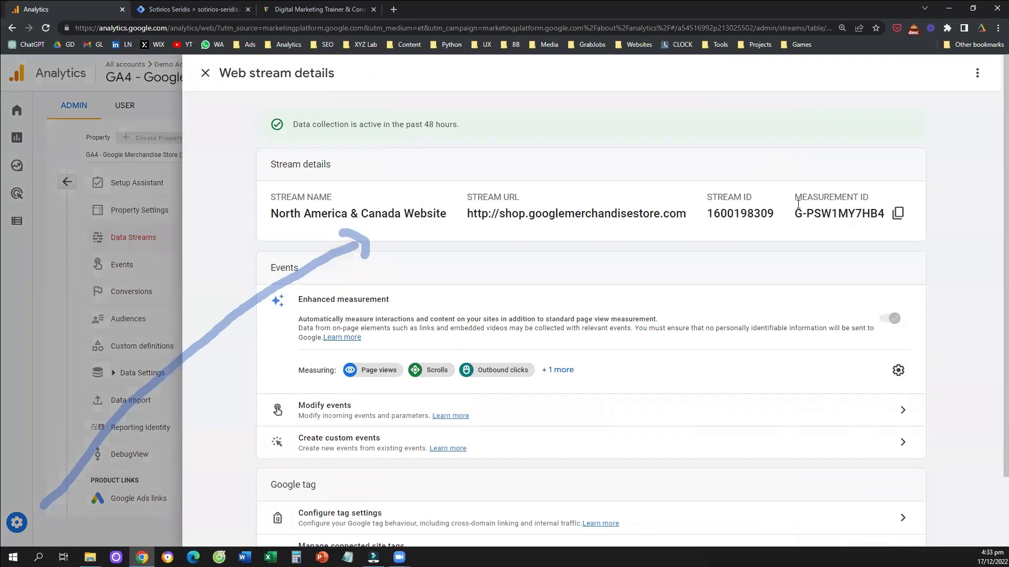
Copy the Measurement ID from the web stream details
left_click(897, 213)
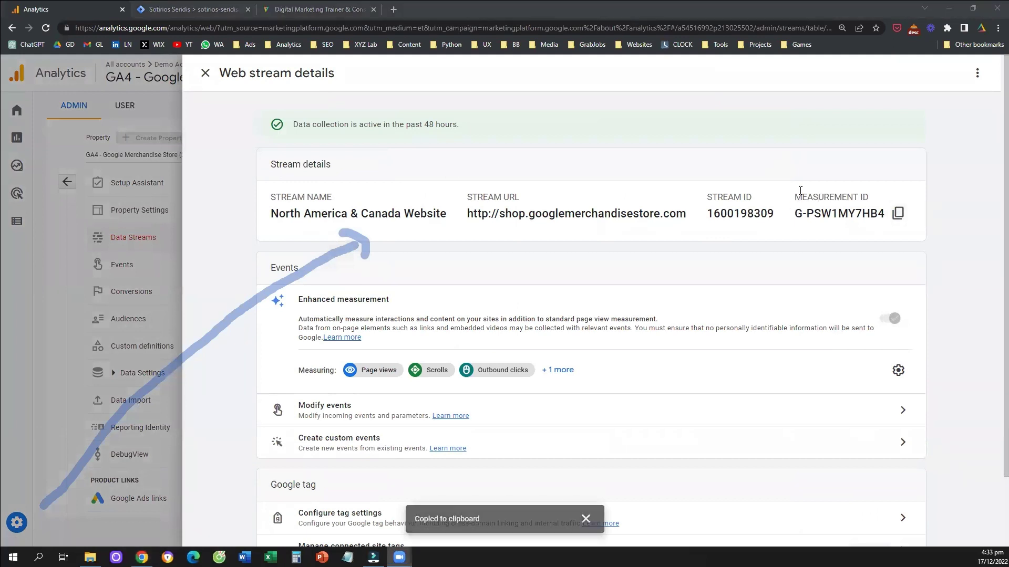
left_click_drag(782, 183, 776, 236)
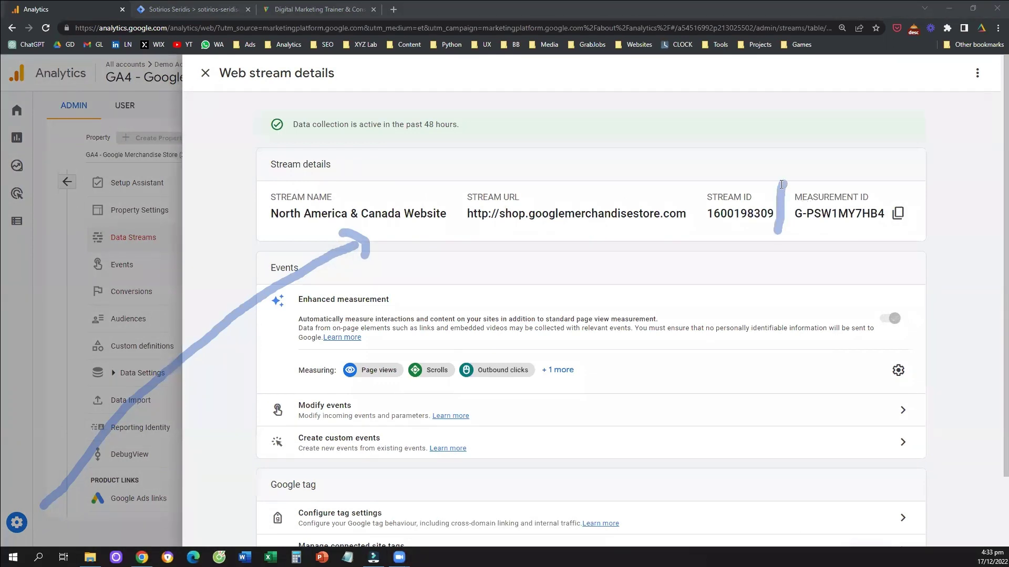
mouse_move(782, 183)
left_mouse_down()
mouse_move(922, 181)
mouse_move(903, 239)
mouse_move(773, 236)
left_mouse_up()
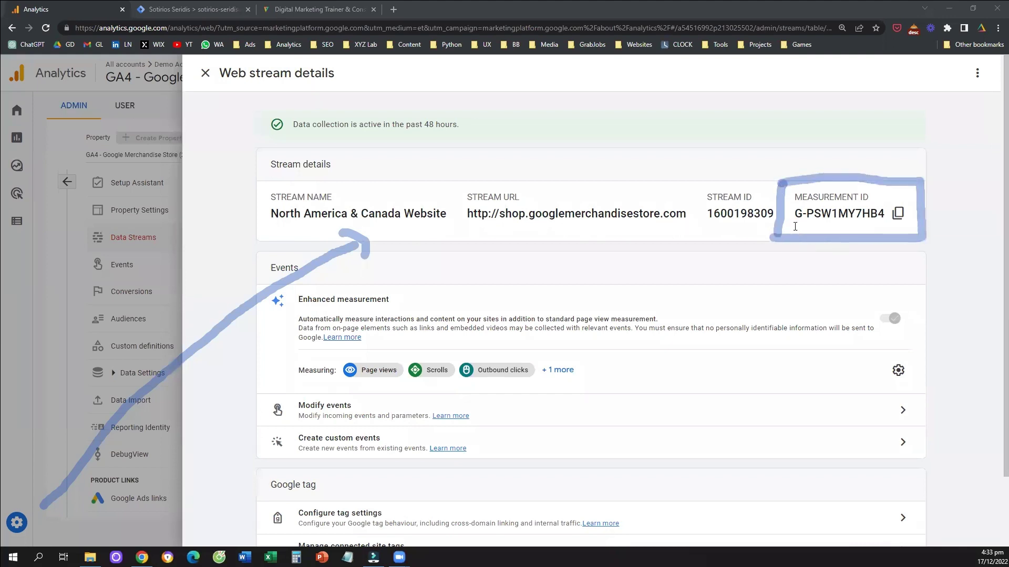
left_click(898, 214)
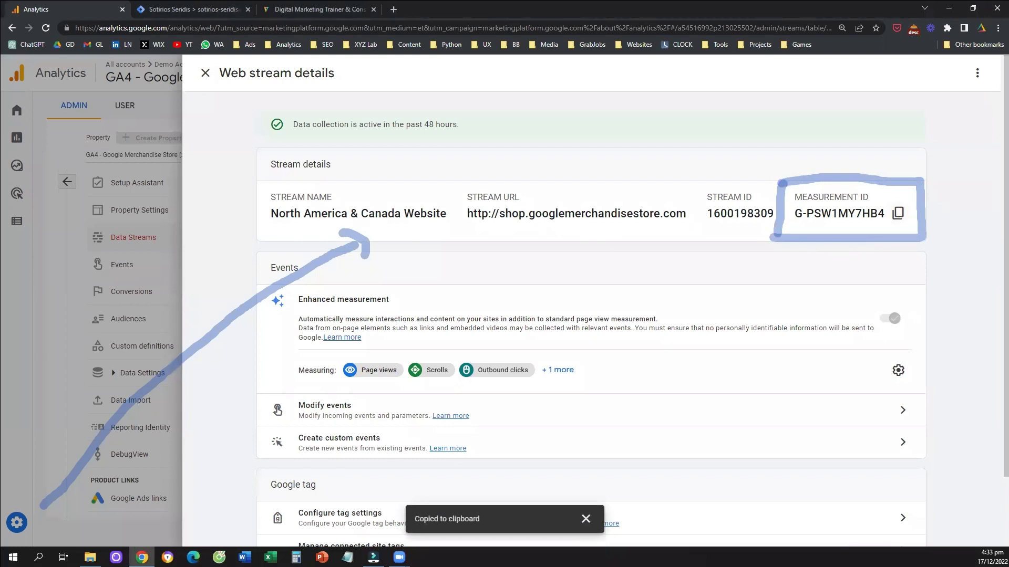
left_click(881, 182)
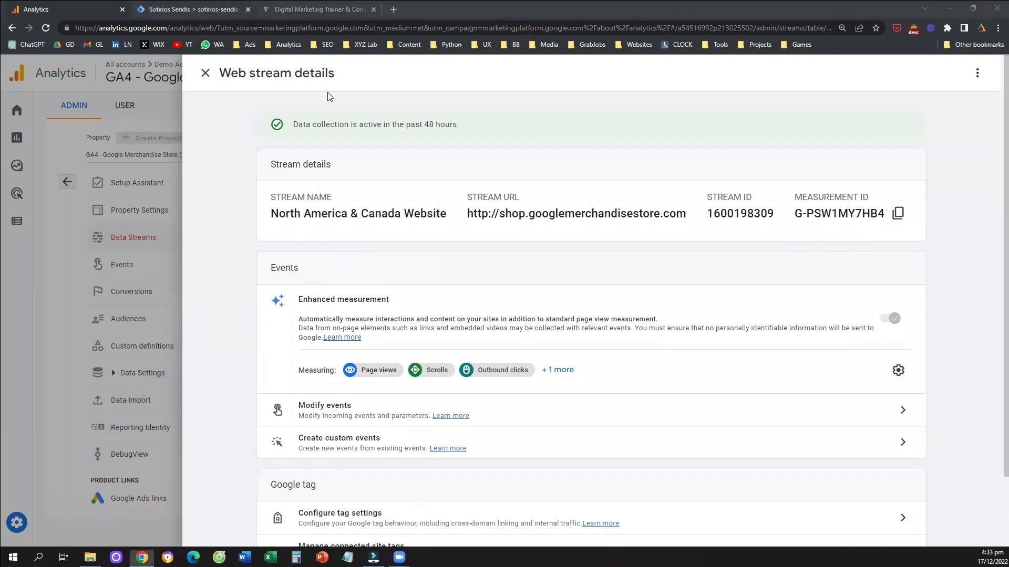
Switch to Google Tag Manager and paste the copied Measurement ID into the Test Custom Event tag
key("ctrl+Tab")
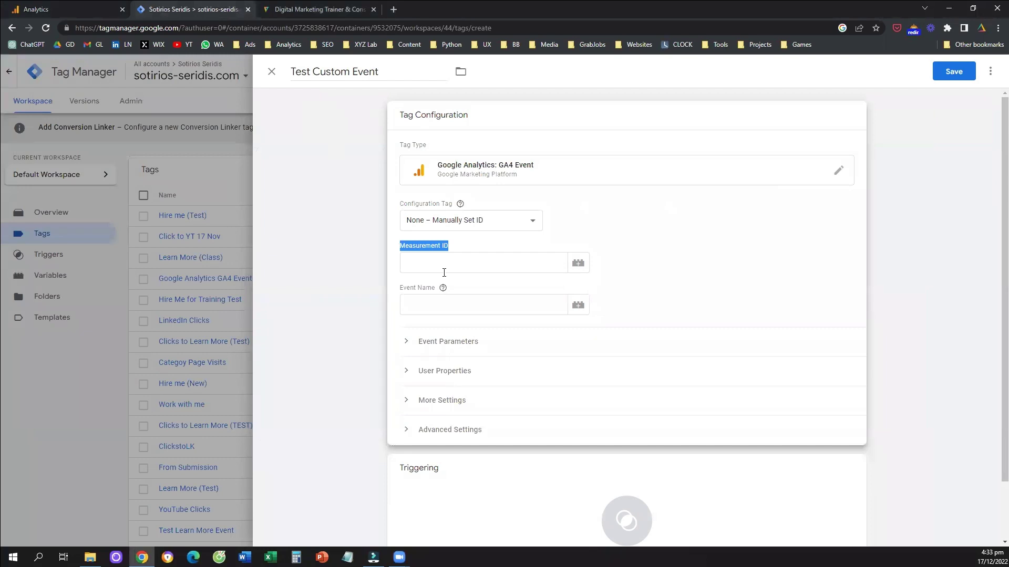
left_click(433, 262)
key("ctrl+v")
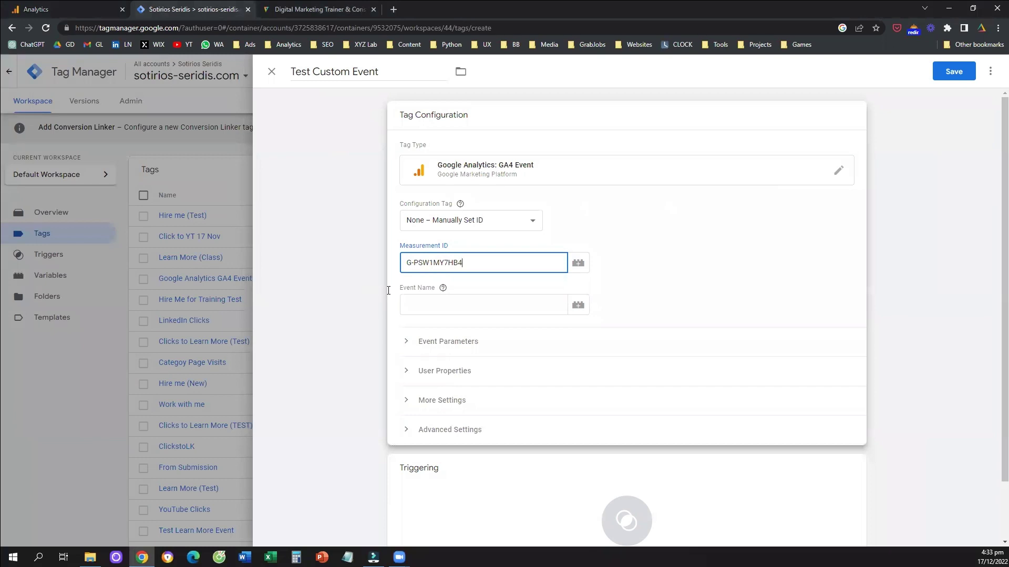
Close the stream details in Google Analytics and set the event name of the tag in Tag Manager to test_event
left_click(413, 304)
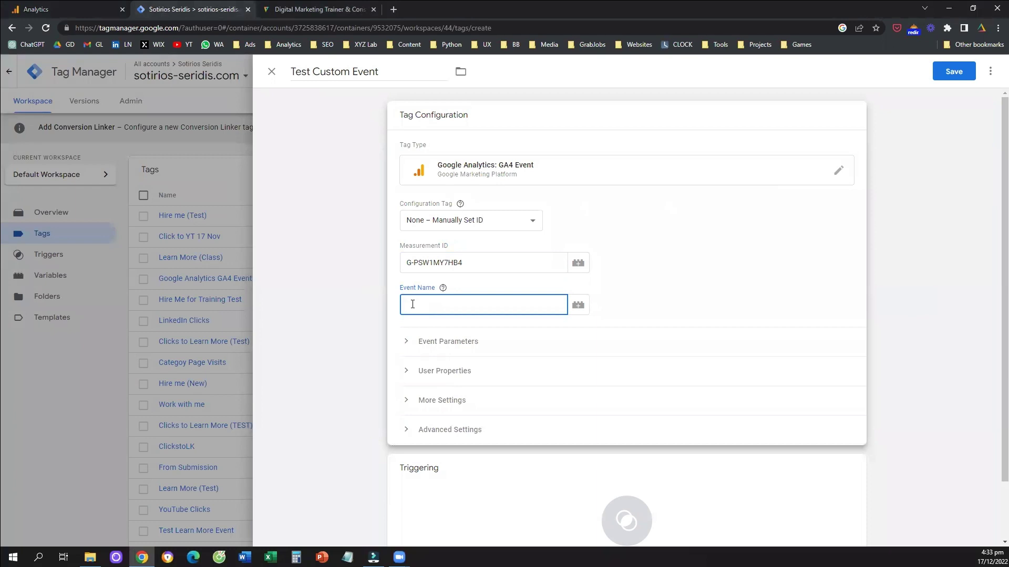
left_click(47, 8)
key("Escape")
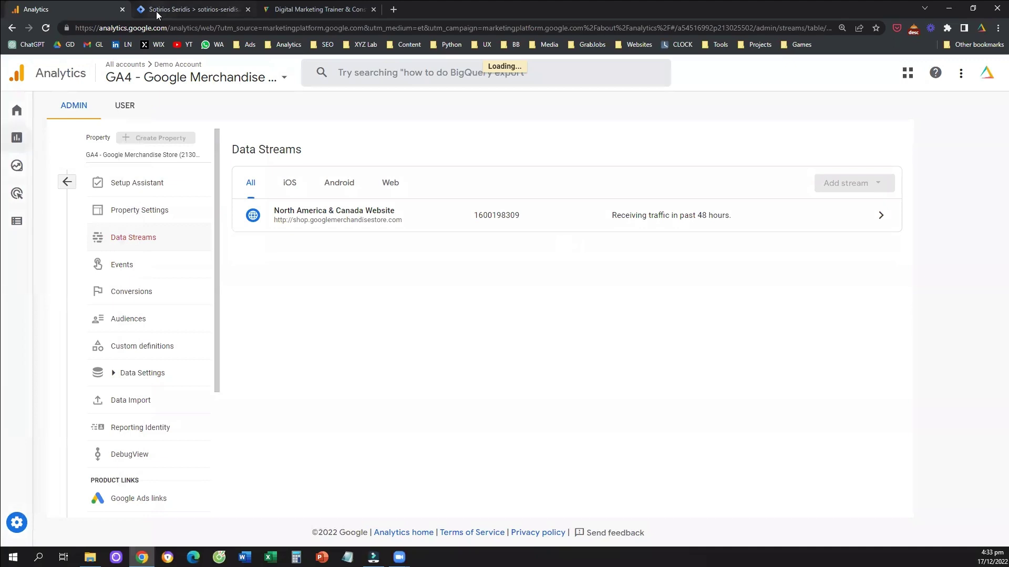
left_click(190, 9)
type("test_eve3nt")
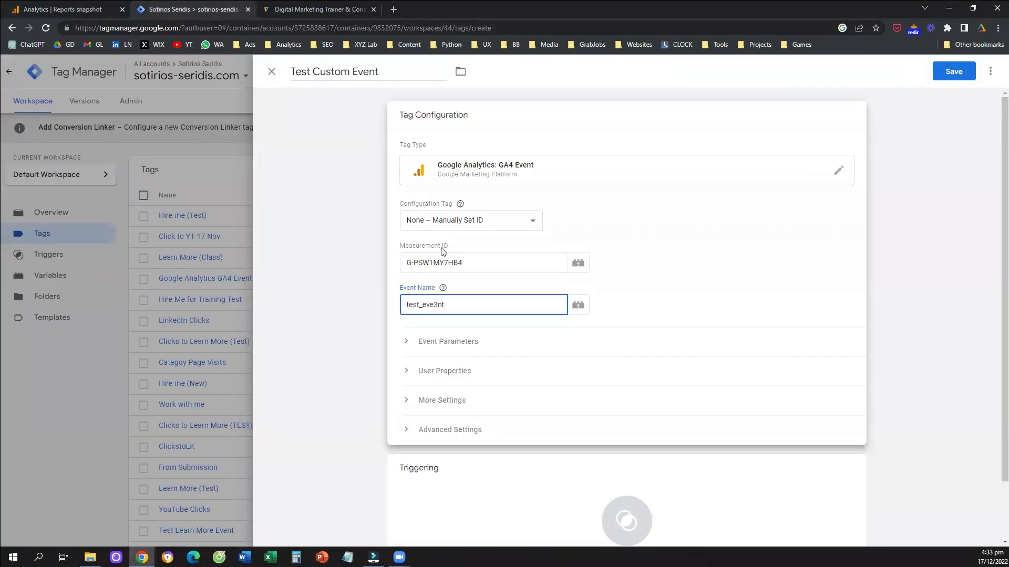
key("BackSpace")
key("BackSpace")
type("nt")
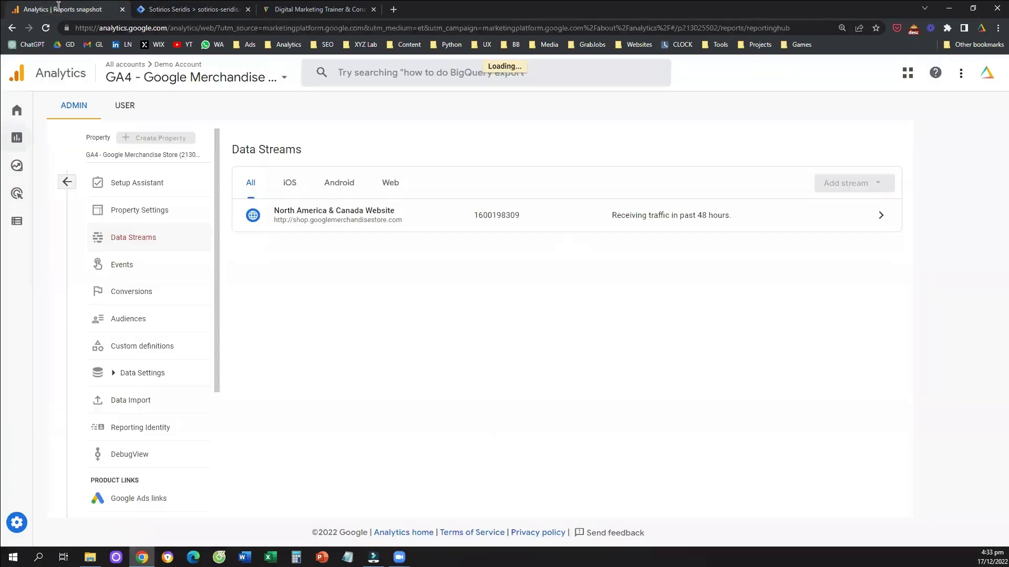
Examine the event options under Event count in Google Analytics' Traffic acquisition report, and return to the tag's event name in Google Tag Manager
left_click(57, 9)
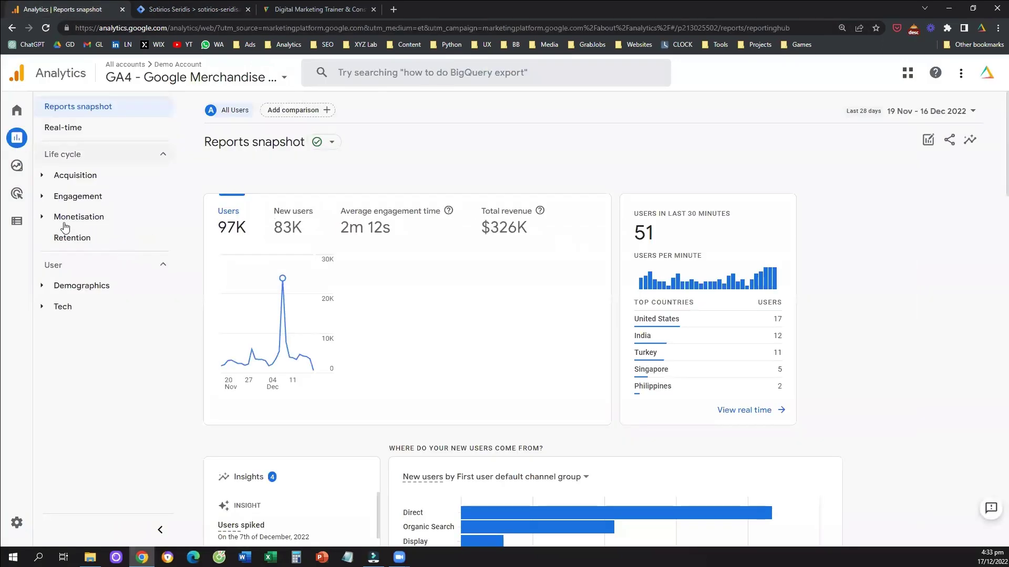
left_click(47, 178)
left_click(98, 237)
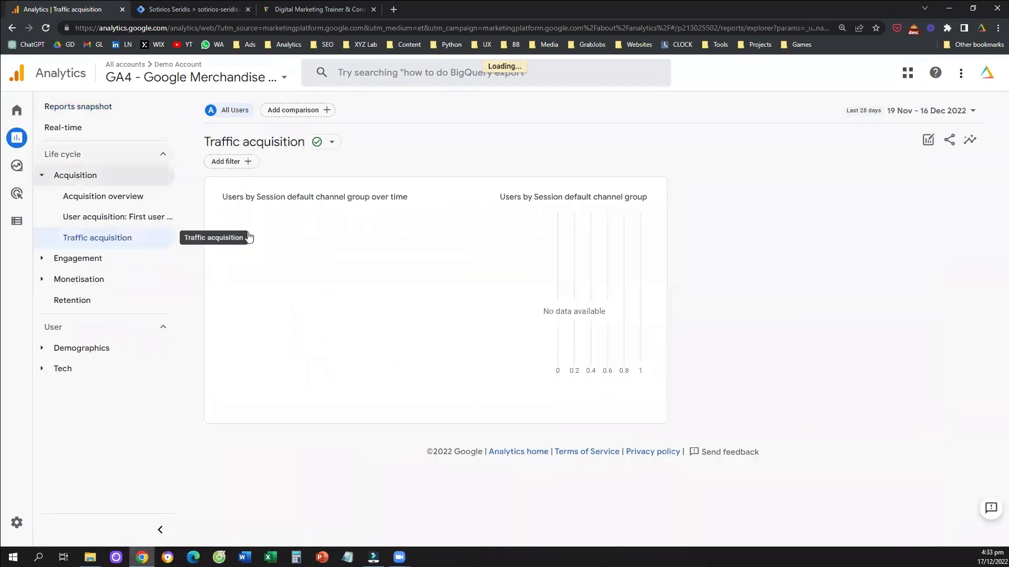
scroll(357, 389, "down", 5)
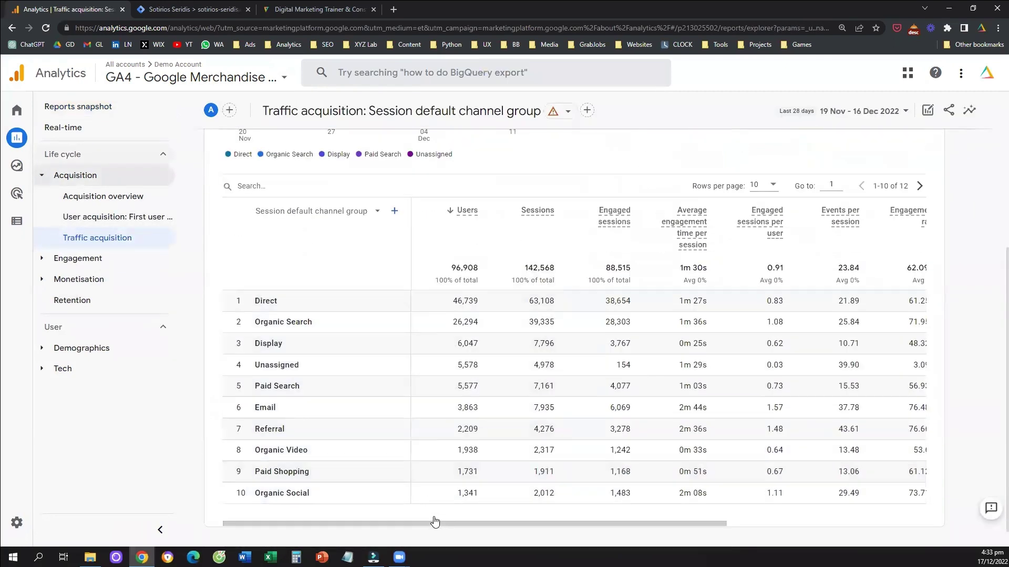
scroll(553, 537, "right", 2)
scroll(553, 537, "right", 3)
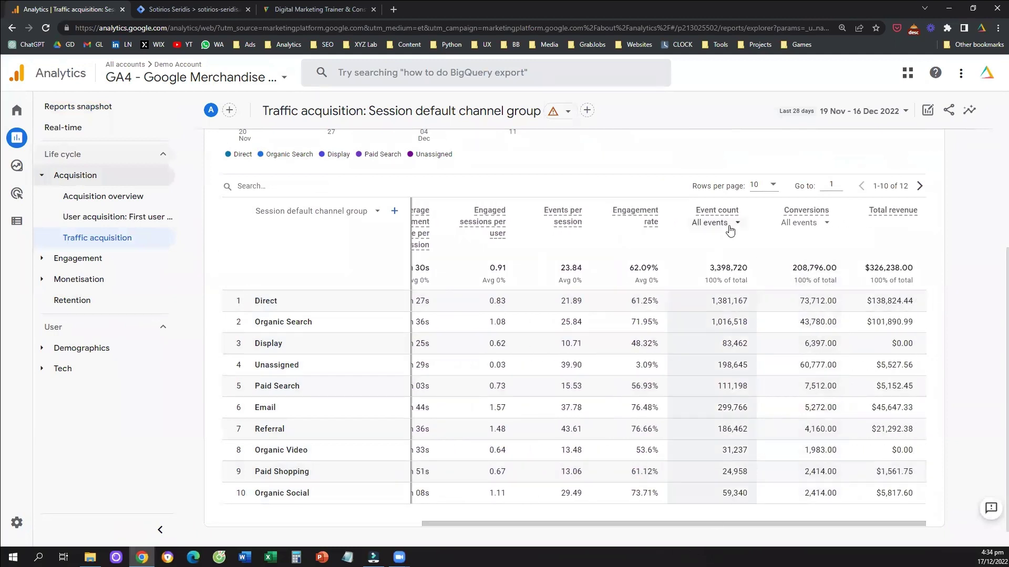
left_click(728, 228)
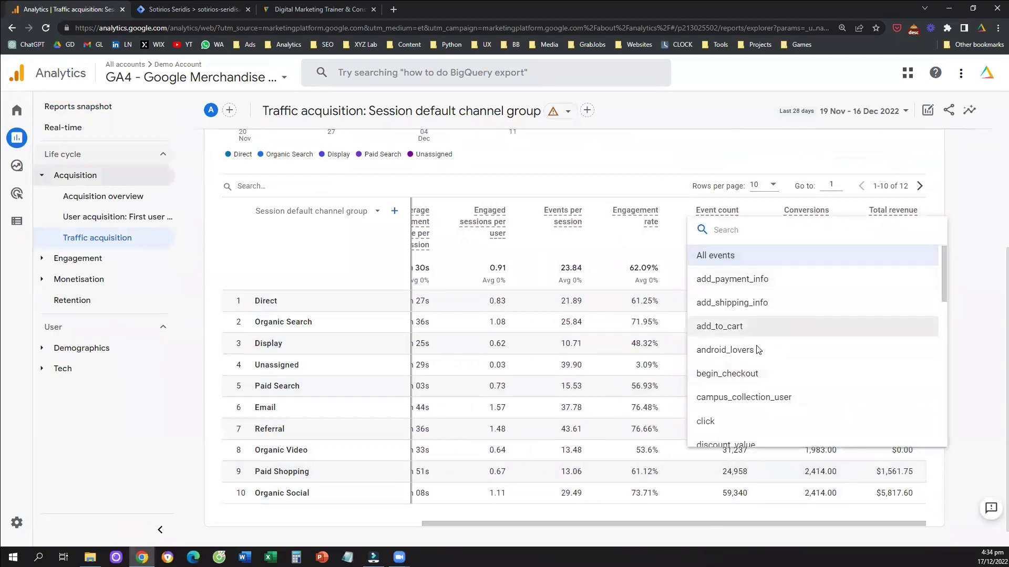
scroll(758, 349, "down", 1)
key("ctrl+Tab")
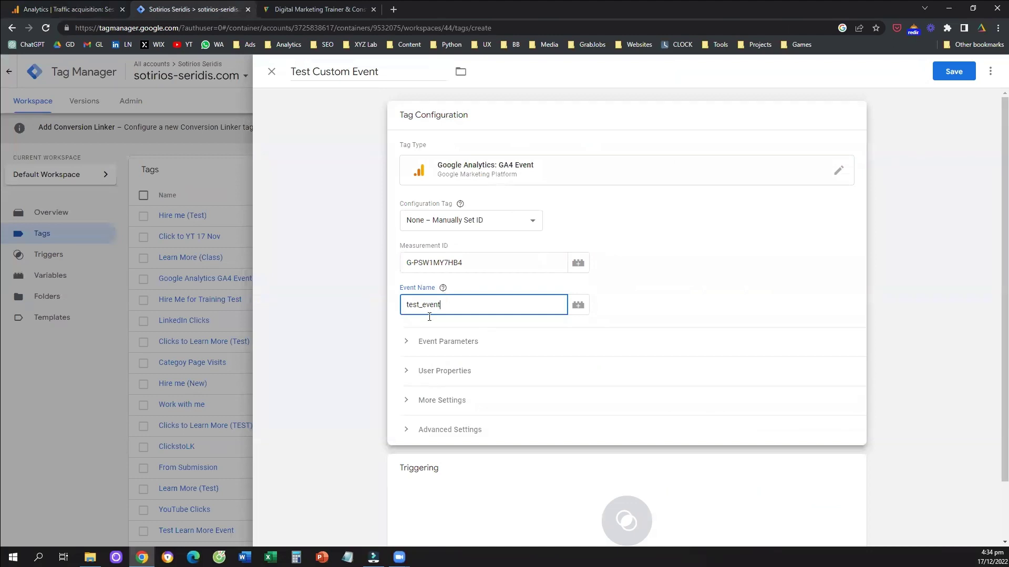
double_click(423, 304)
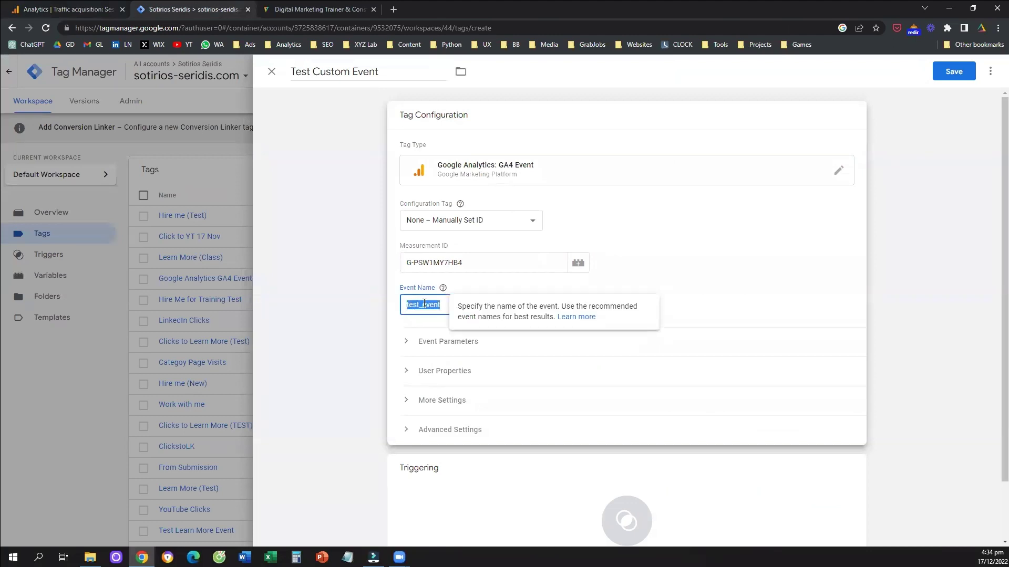
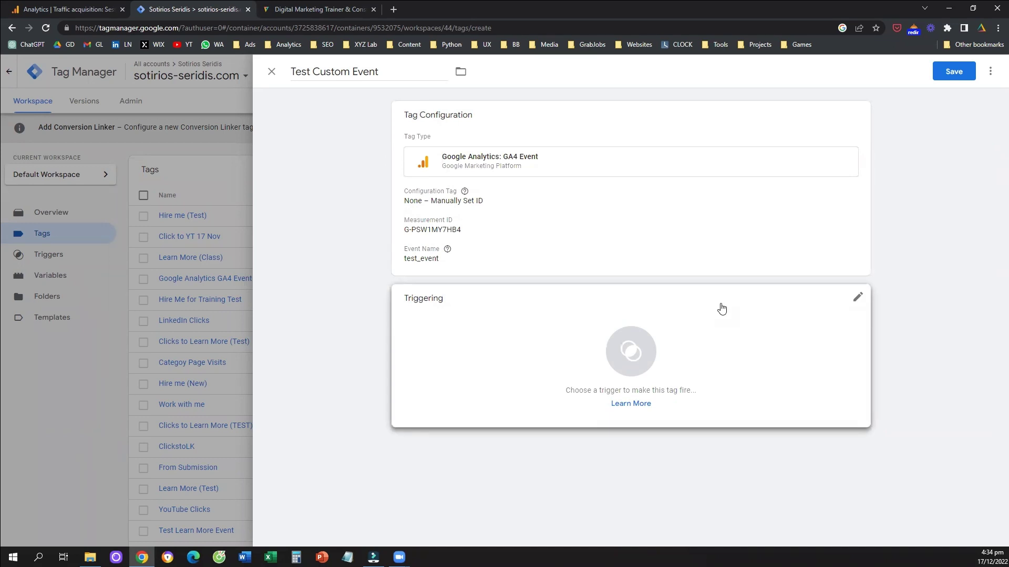
left_click(721, 308)
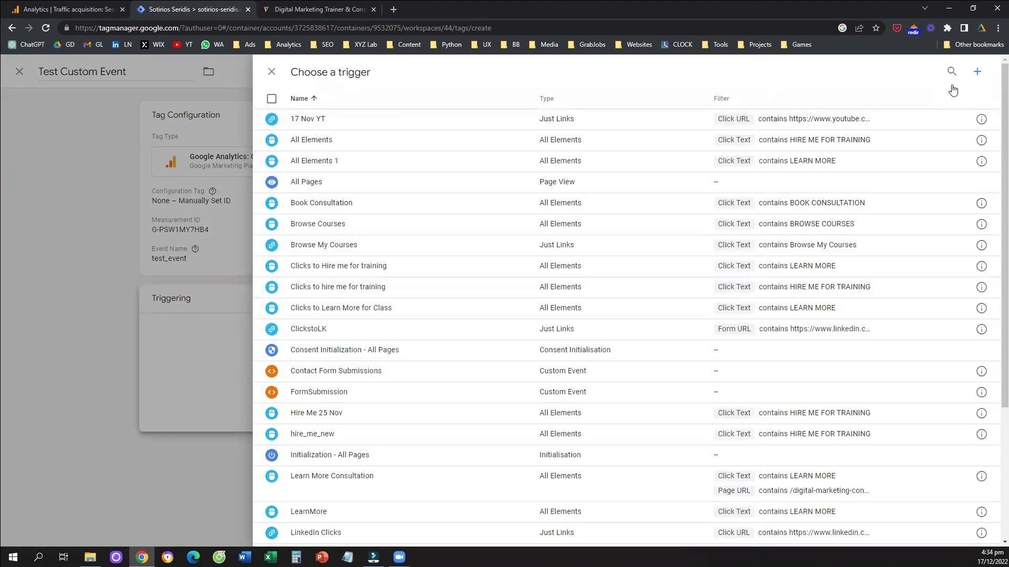
left_click(977, 70)
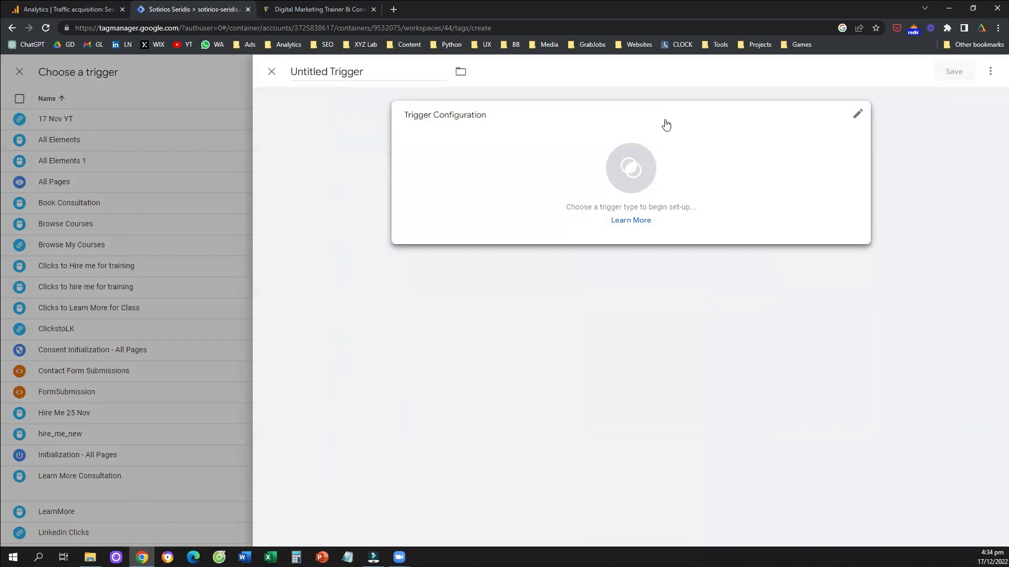
left_click(666, 125)
scroll(777, 463, "down", 2)
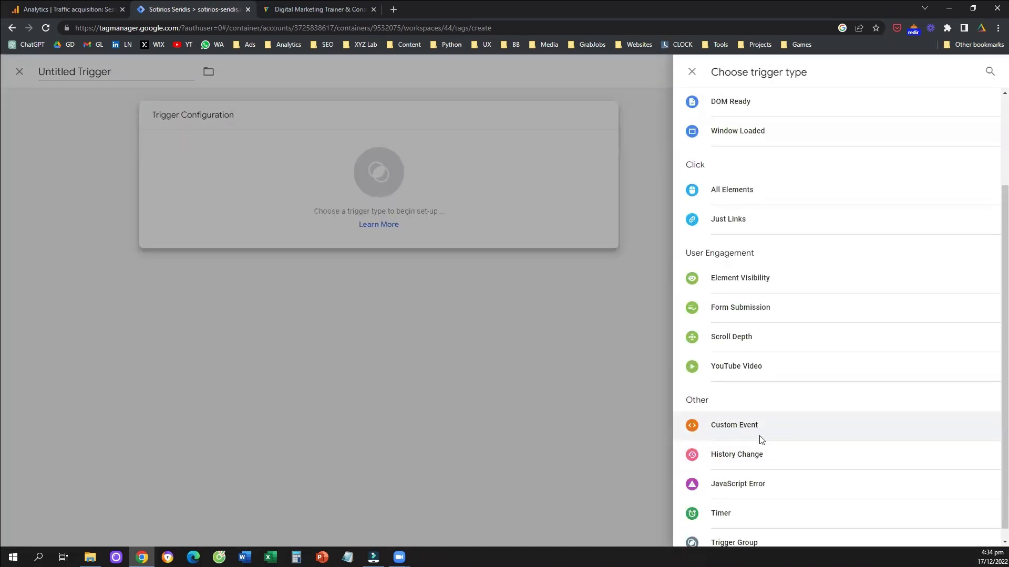
left_click(796, 418)
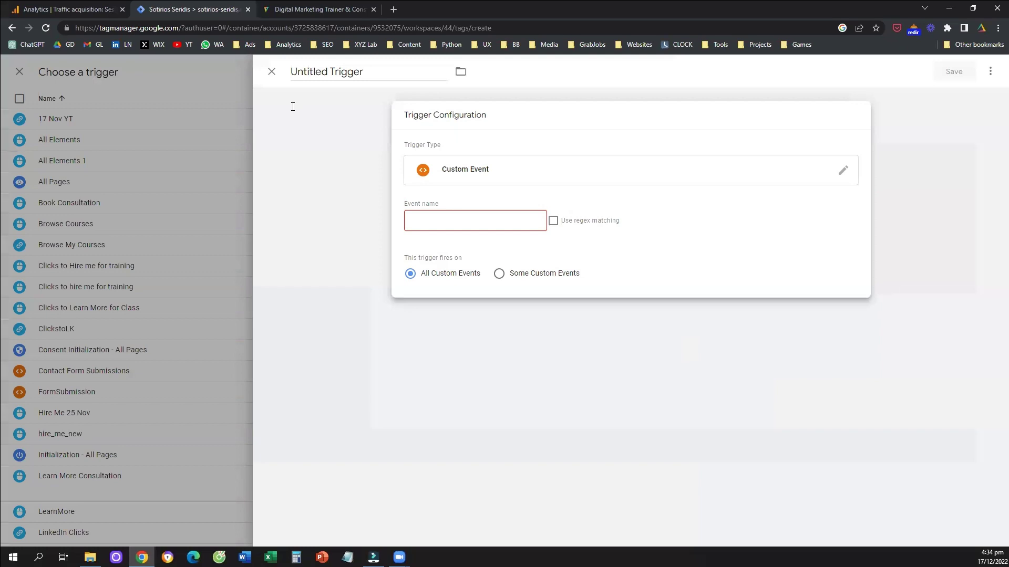
left_click(271, 71)
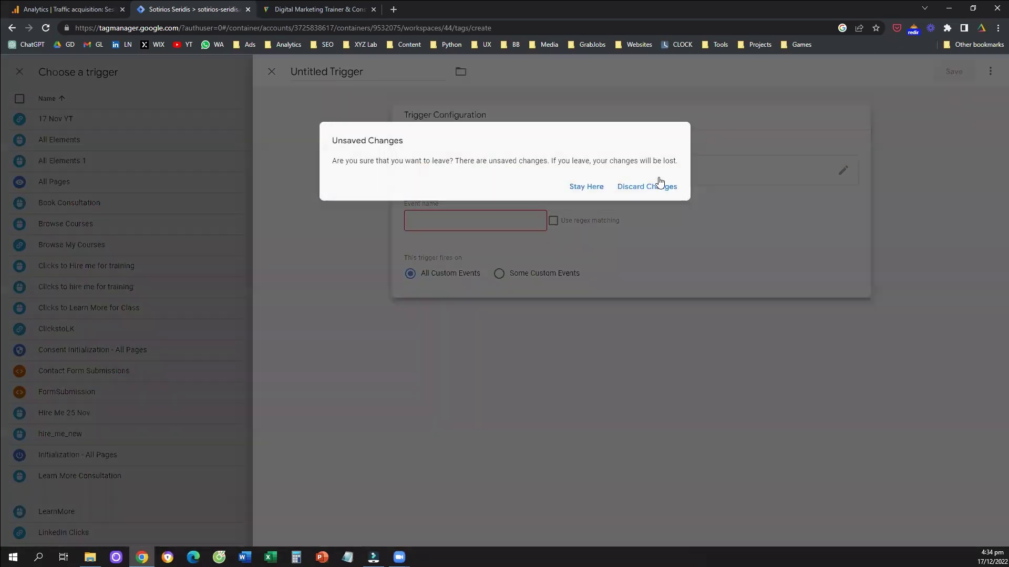
left_click(646, 186)
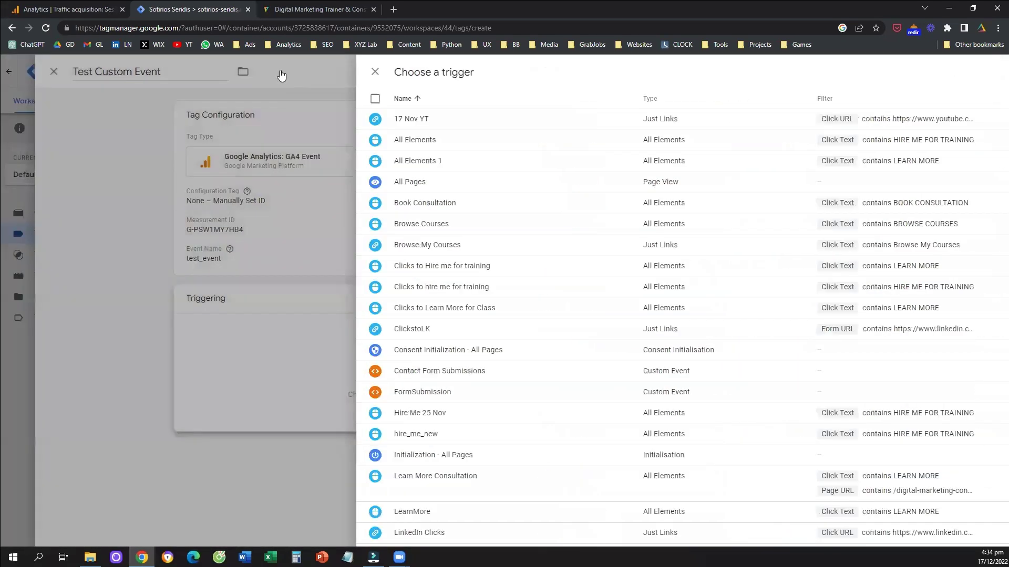
left_click(269, 89)
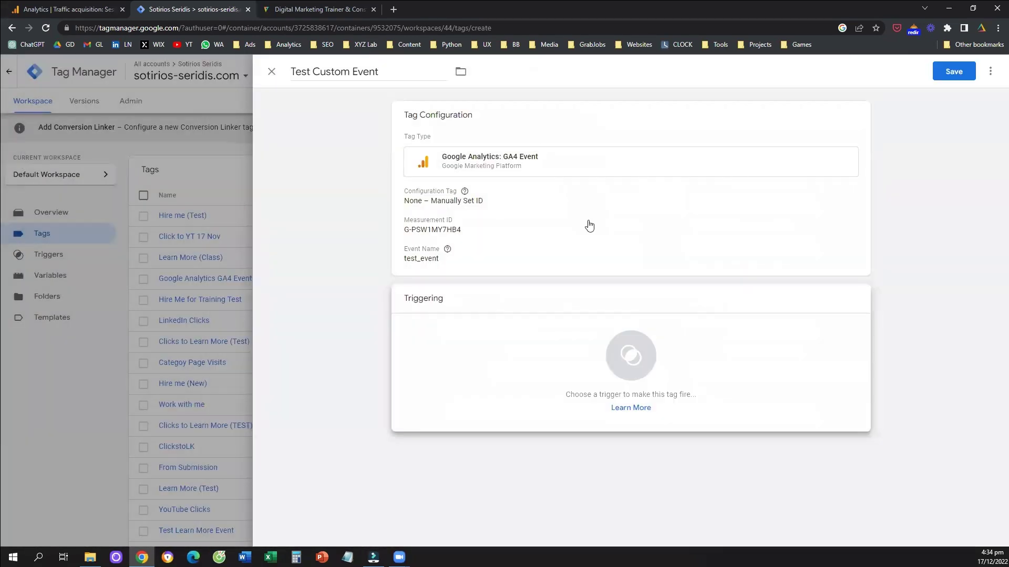
Create a new trigger for the tag and name it Test Custom Event
left_click(640, 321)
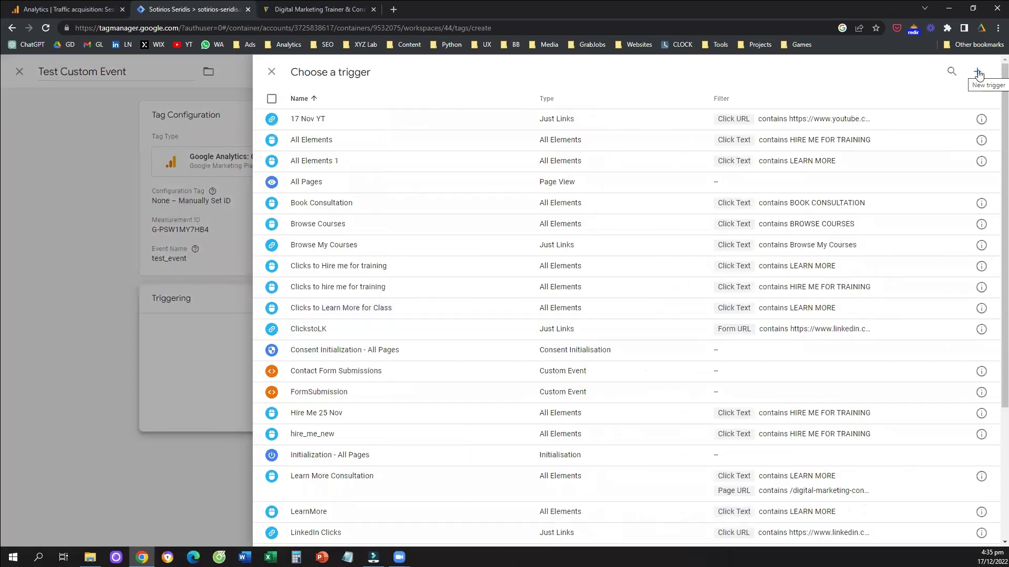
left_click(978, 74)
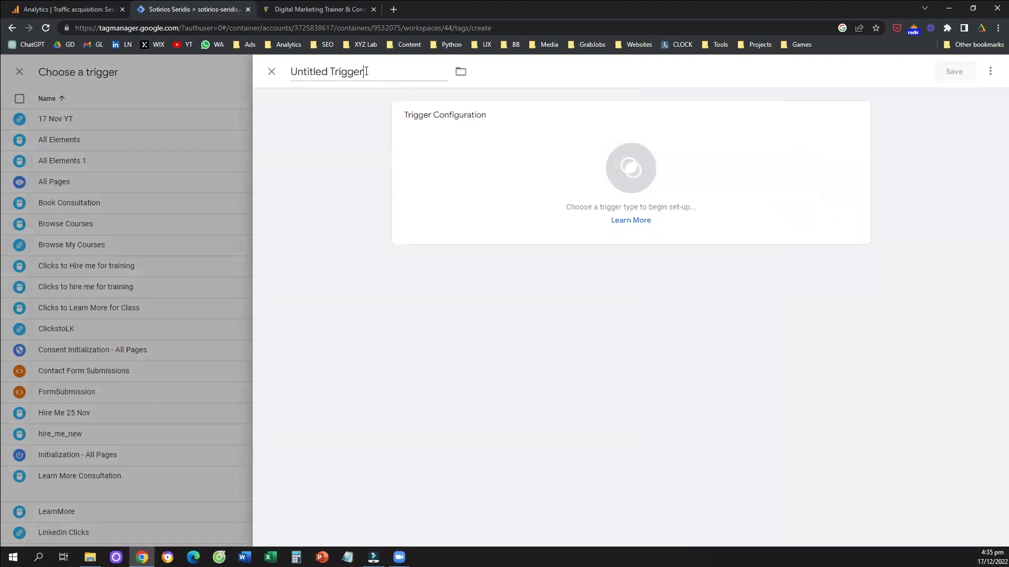
triple_click(362, 73)
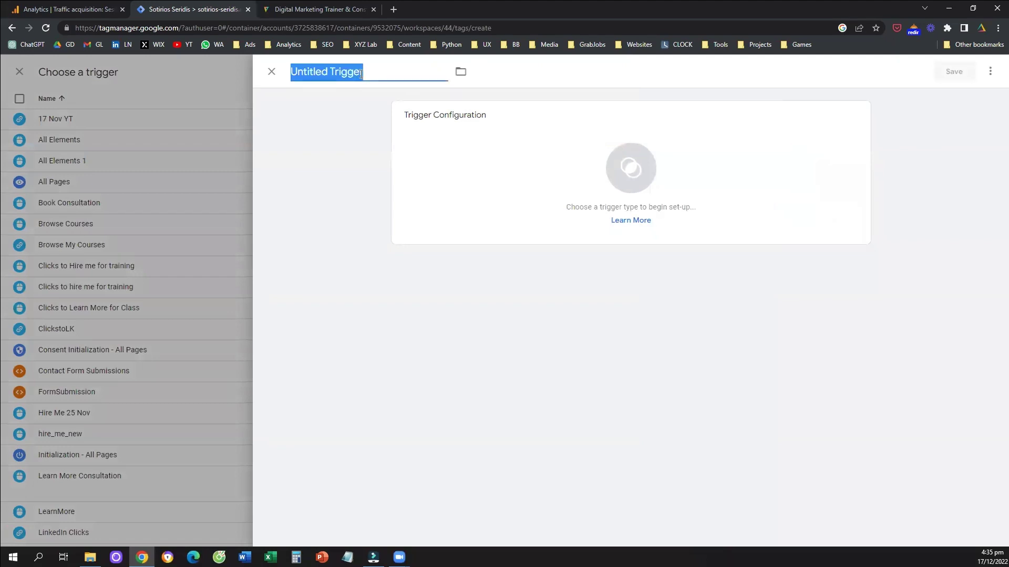
type("Te")
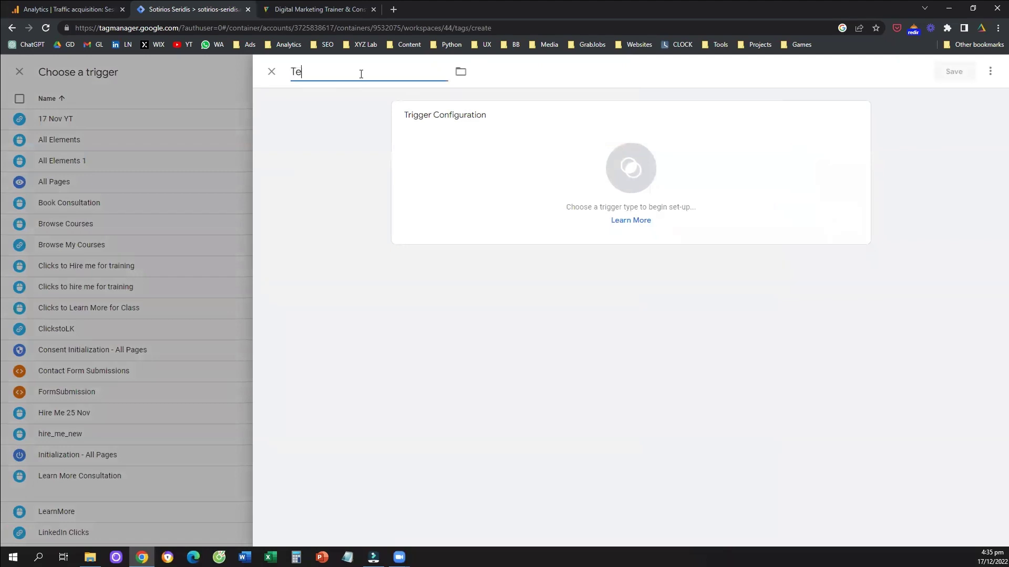
type("st Eve")
type("Custom,")
type("Event")
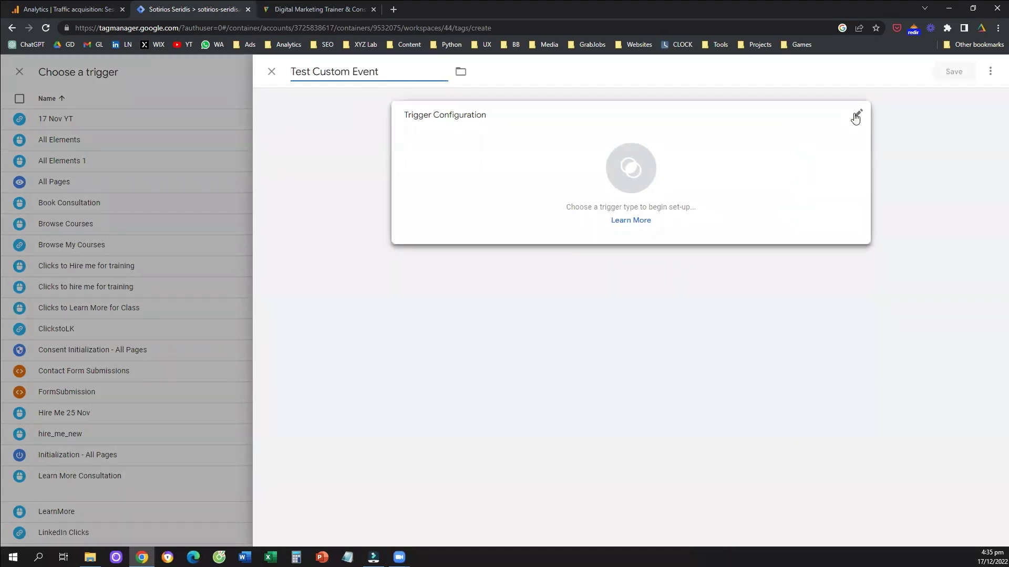
Set the trigger type of the Test Custom Event trigger to Custom Event
left_click(855, 116)
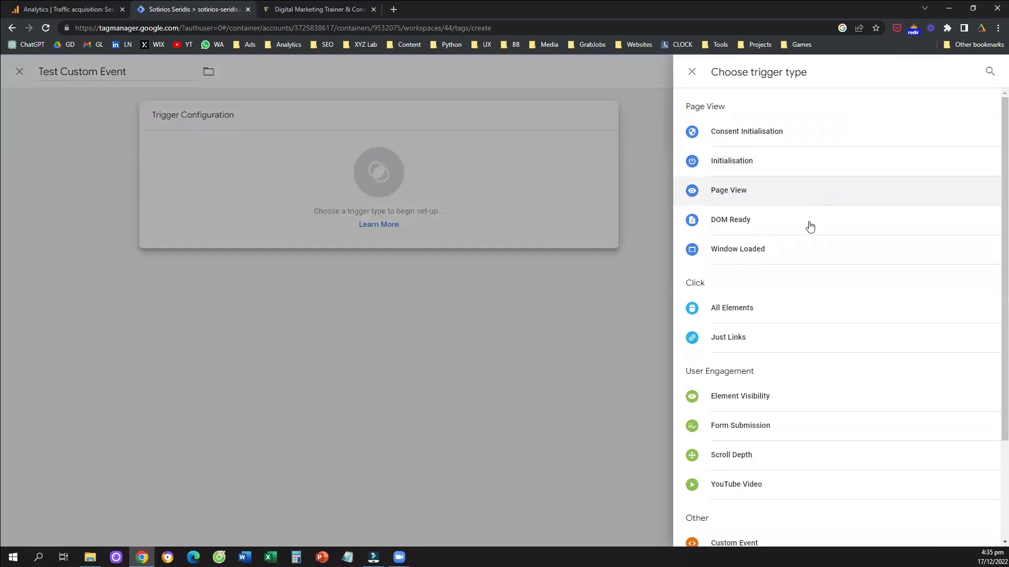
scroll(807, 229, "down", 3)
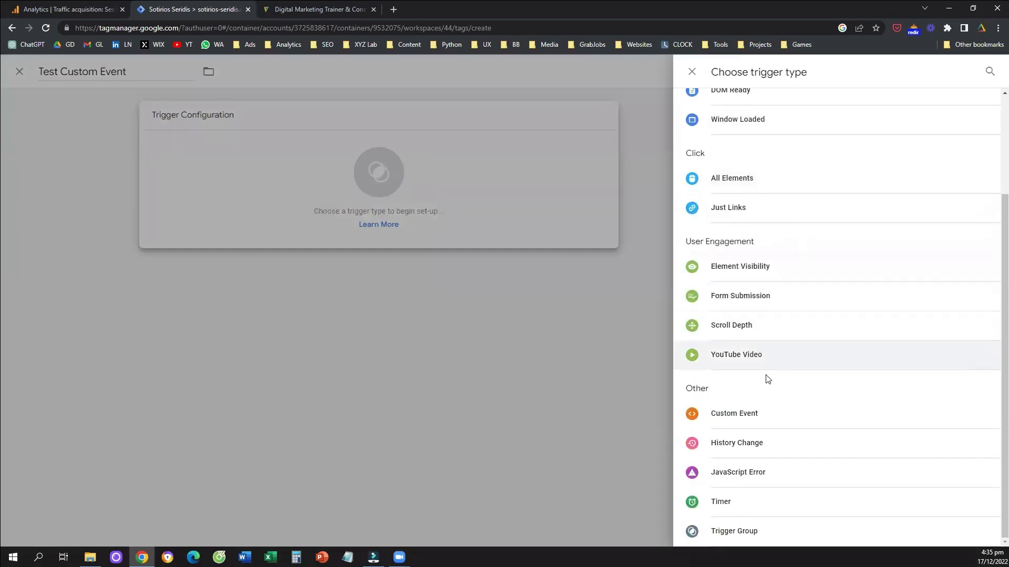
left_click(795, 424)
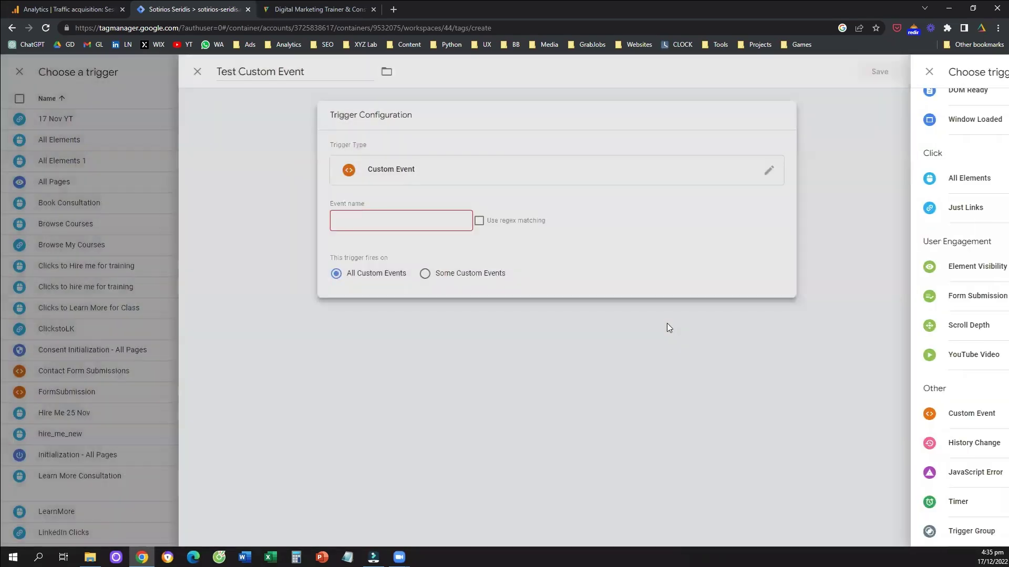
Set the trigger's event name to test and save the trigger to the tag
left_click(482, 225)
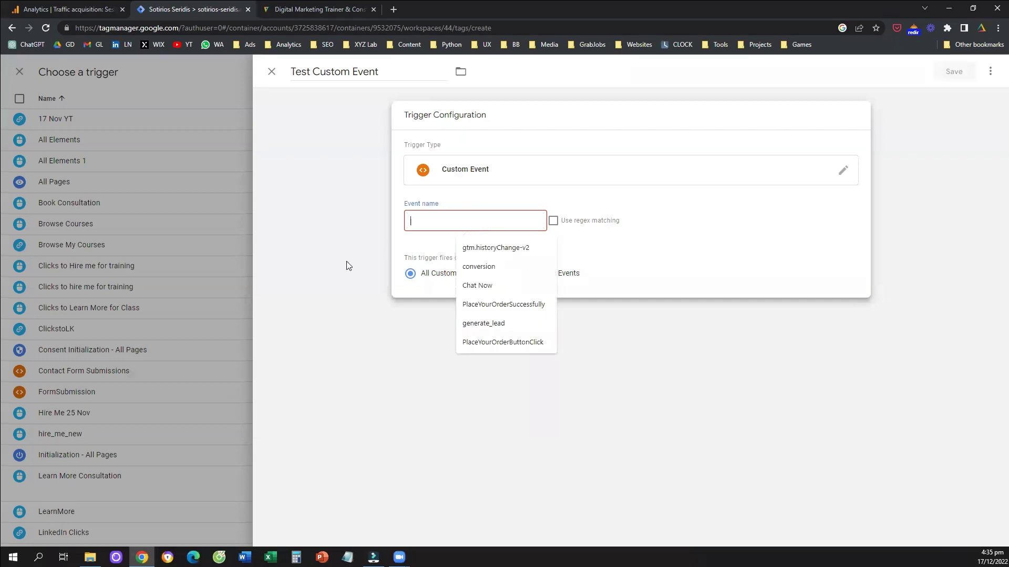
left_click(355, 260)
left_click(460, 213)
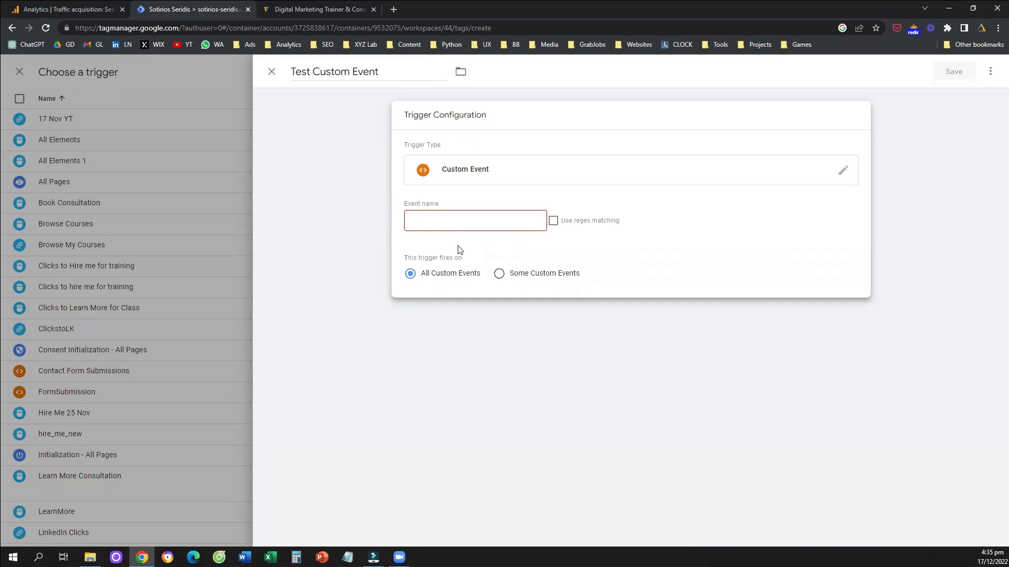
left_click(492, 222)
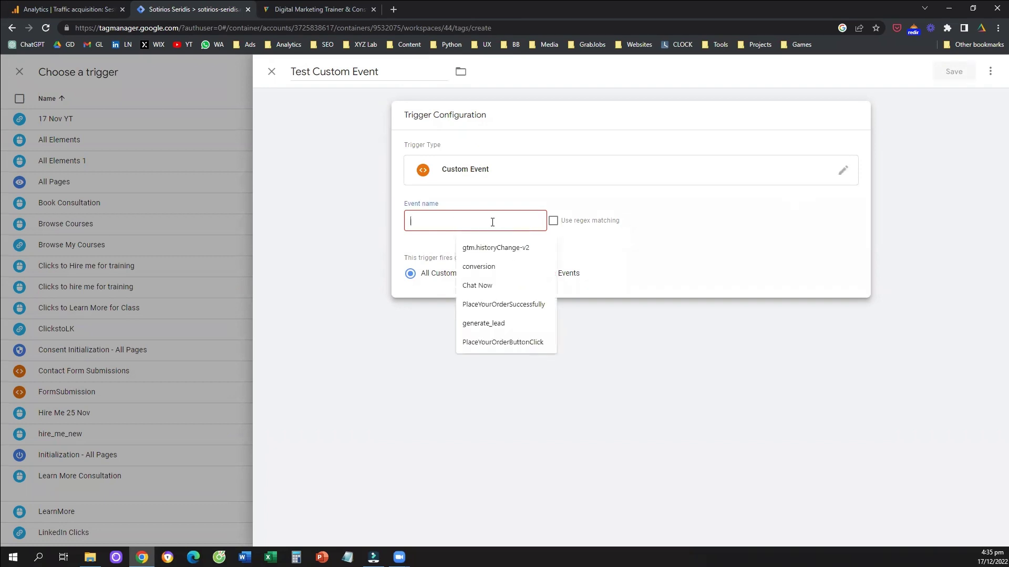
type("test")
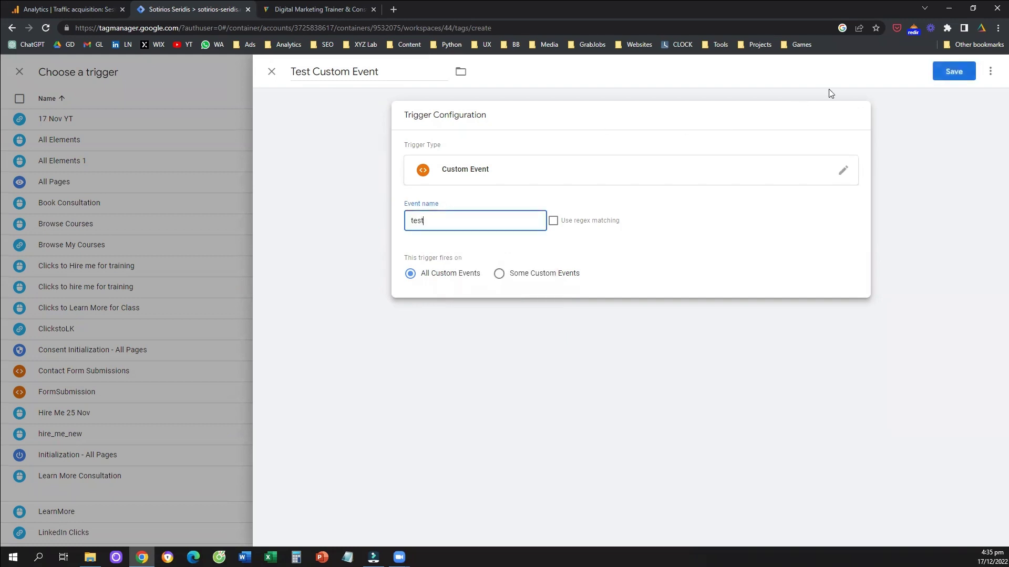
left_click(940, 73)
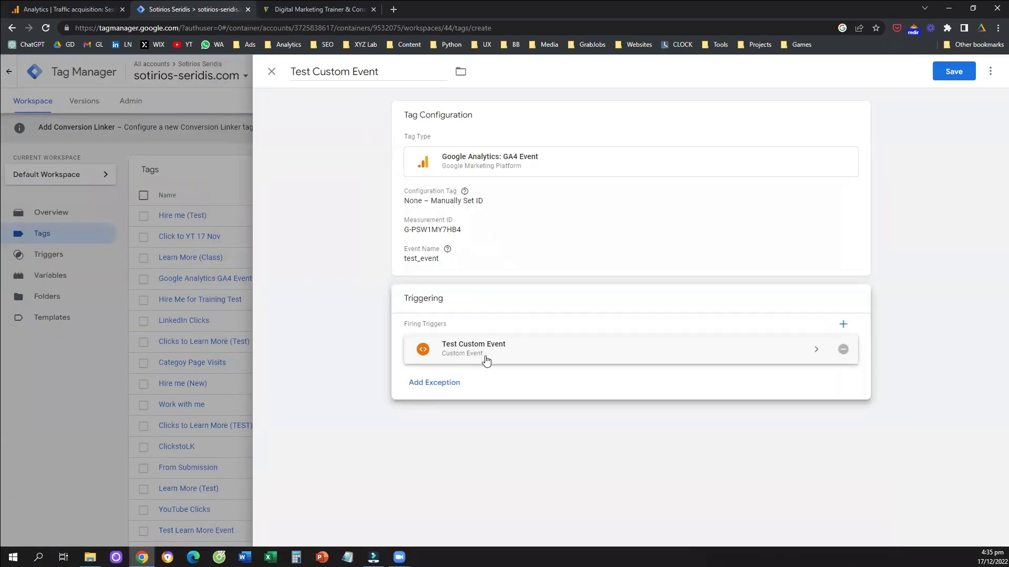
Save the Test Custom Event tag and start preview mode for the container from the workspace
left_click(961, 70)
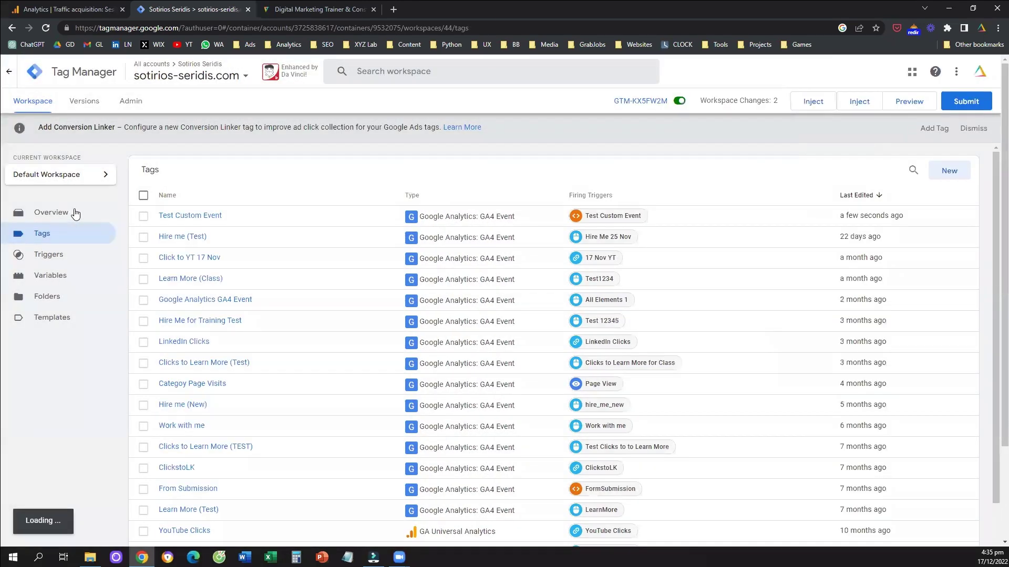
left_click(75, 213)
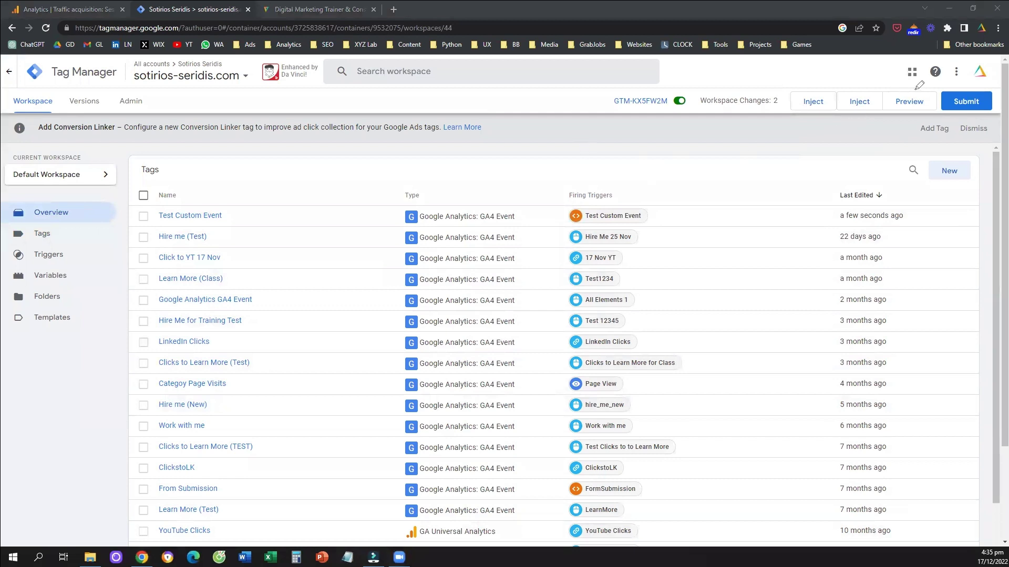
mouse_move(922, 83)
left_mouse_down()
mouse_move(875, 102)
mouse_move(924, 83)
left_mouse_up()
left_click(923, 105)
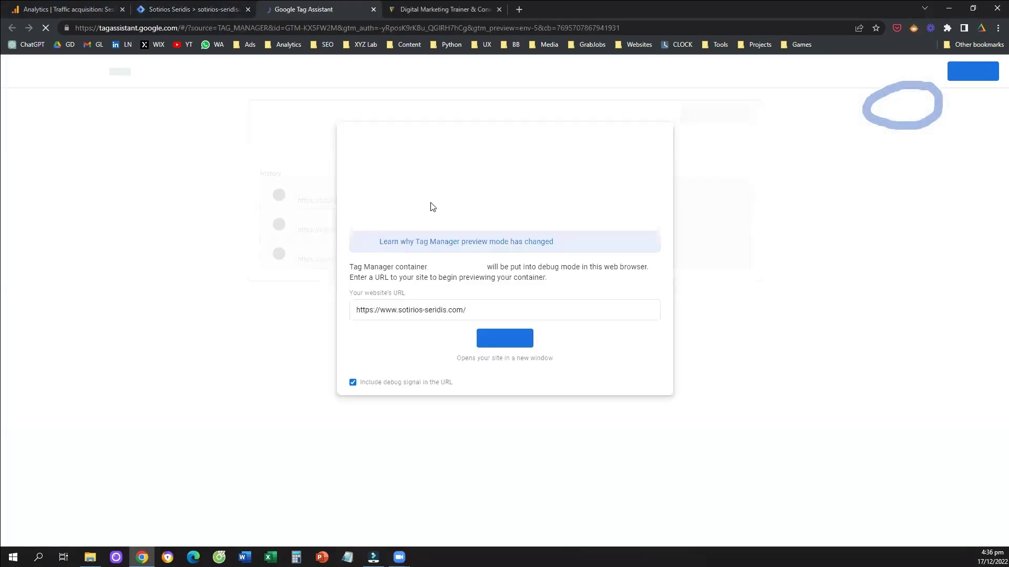
Connect Tag Assistant to the website at the prefilled URL, with the debug signal included
left_click_drag(362, 310, 489, 310)
left_click(496, 310)
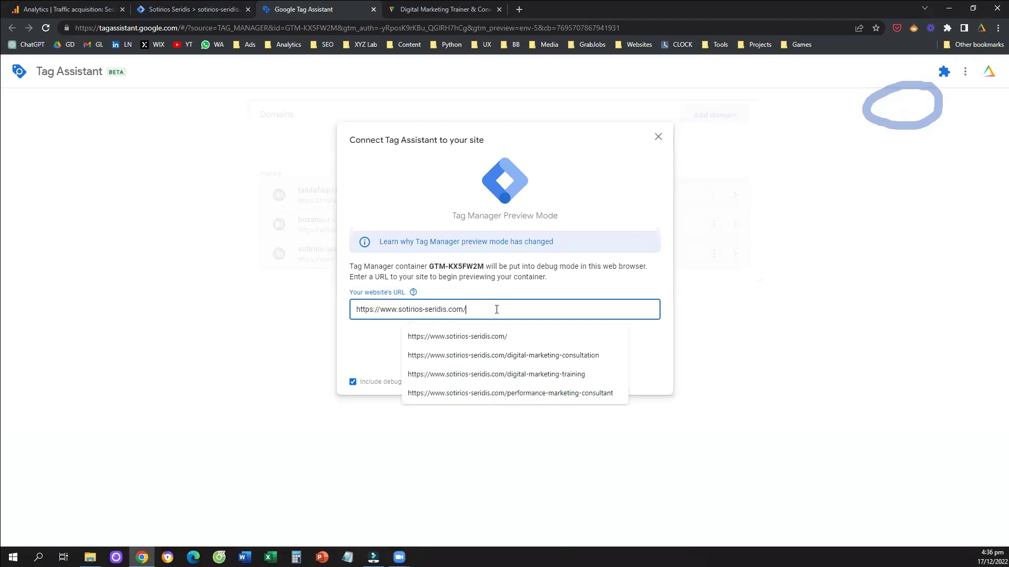
left_click(383, 347)
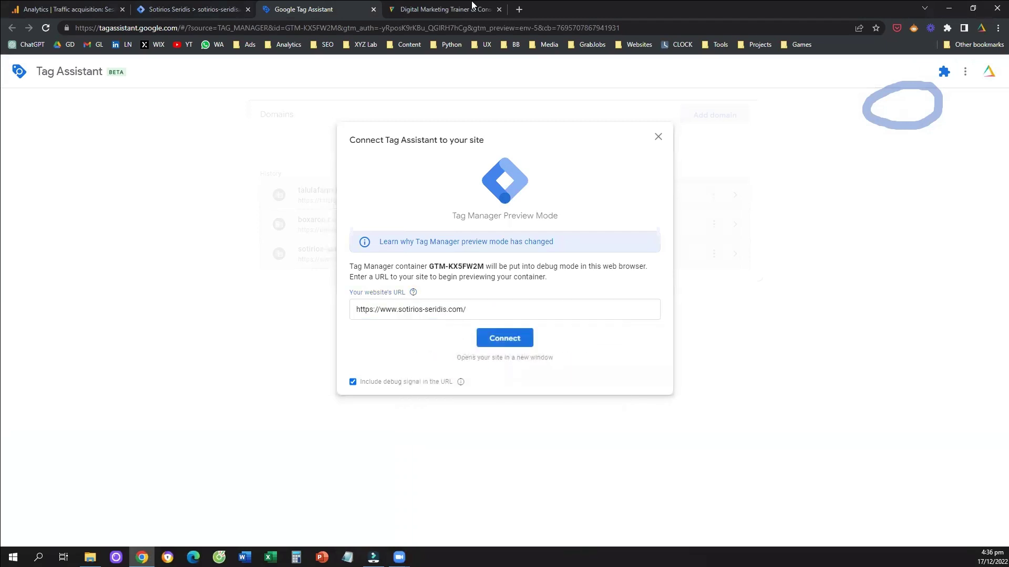
mouse_move(471, 1)
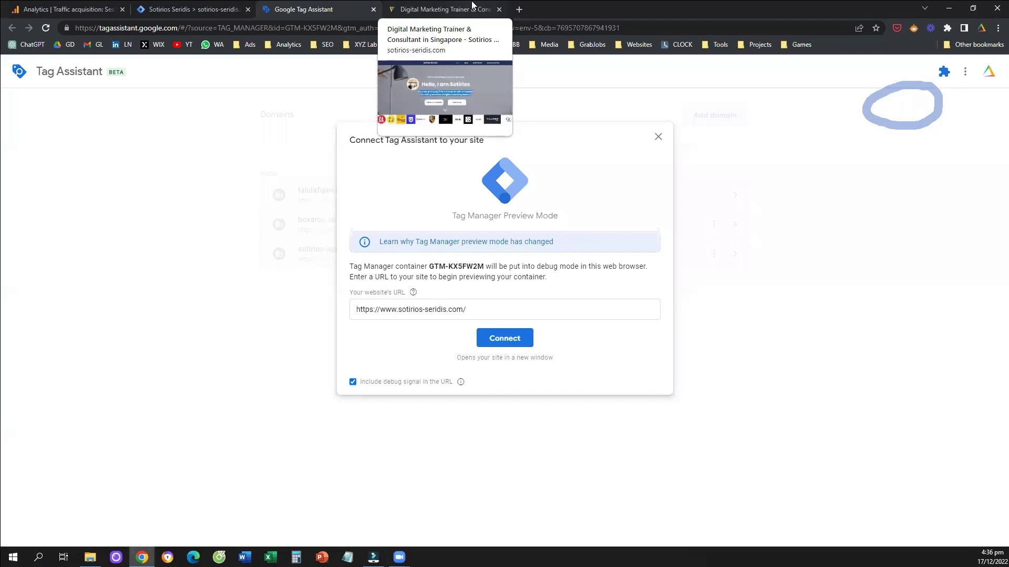
left_click(503, 342)
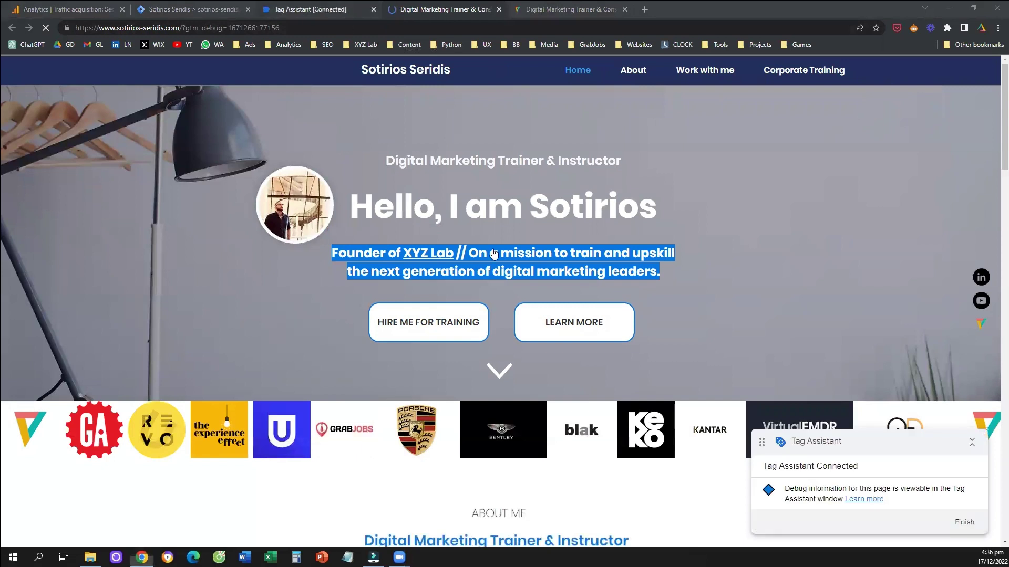
Inspect the tags fired by the first Click event recorded in Tag Assistant after opening the website's contact form
left_click(342, 11)
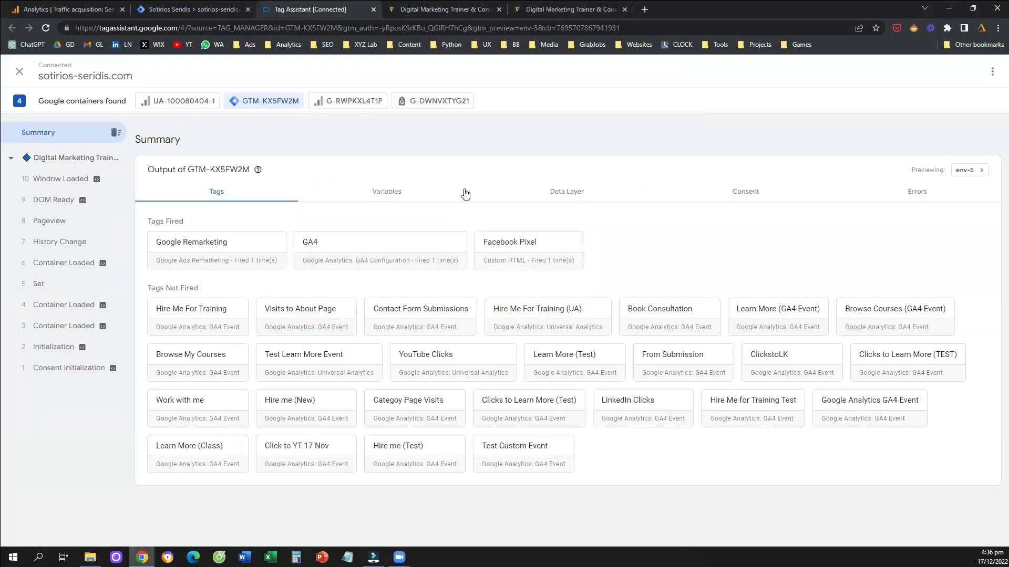
left_click(439, 9)
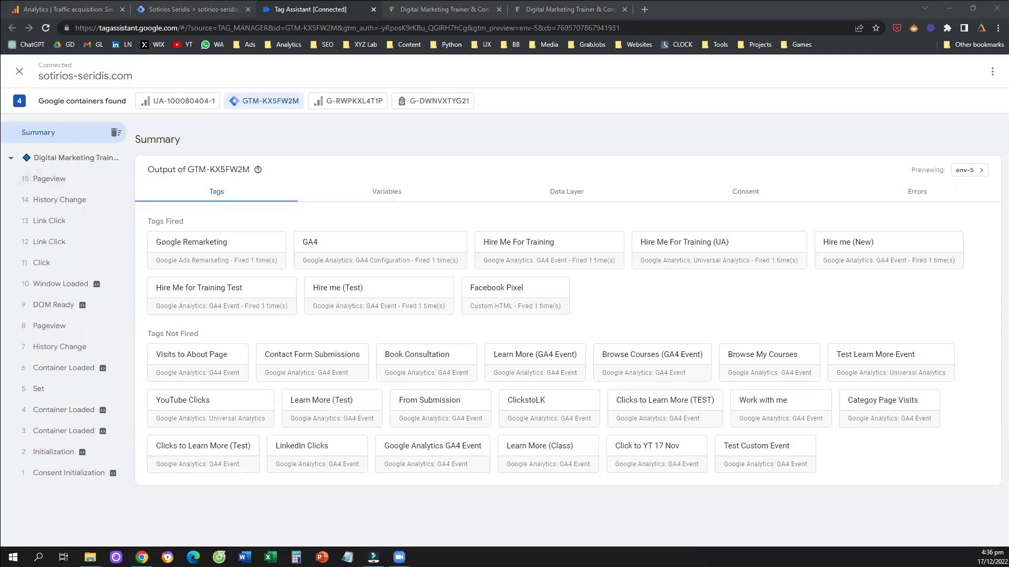
mouse_move(113, 155)
left_mouse_down()
mouse_move(123, 277)
mouse_move(136, 260)
left_mouse_up()
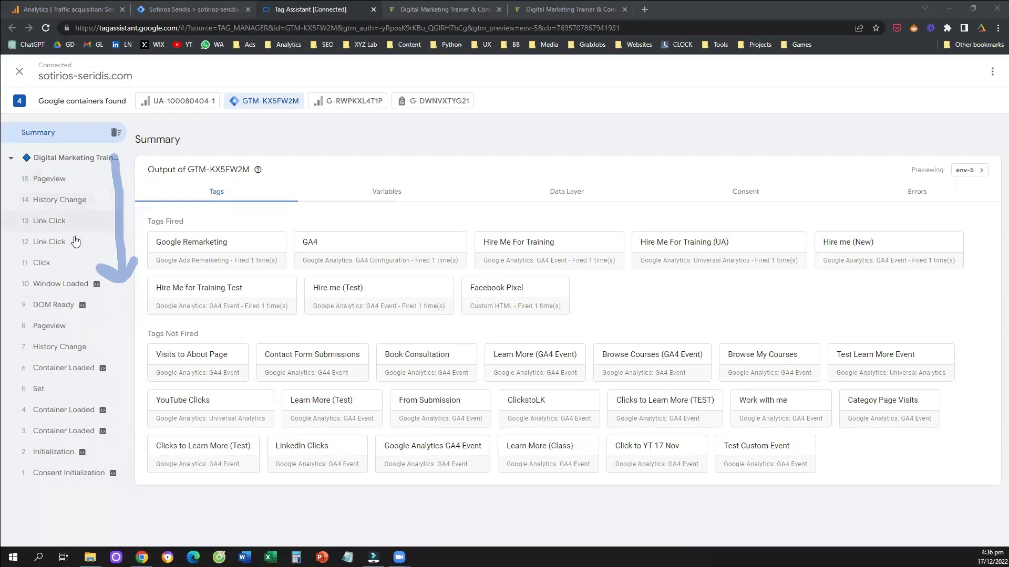
left_click(67, 265)
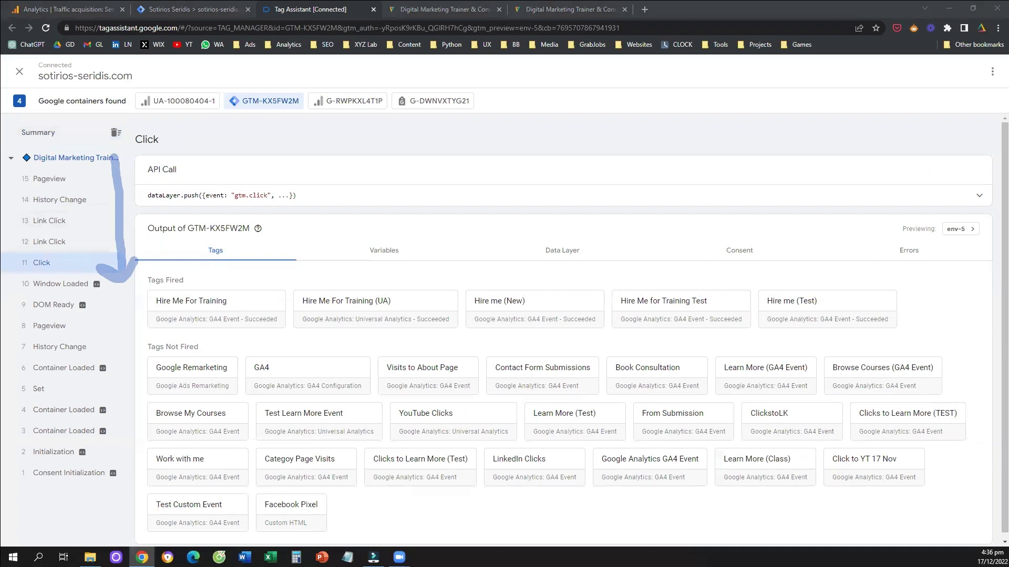
key("Escape")
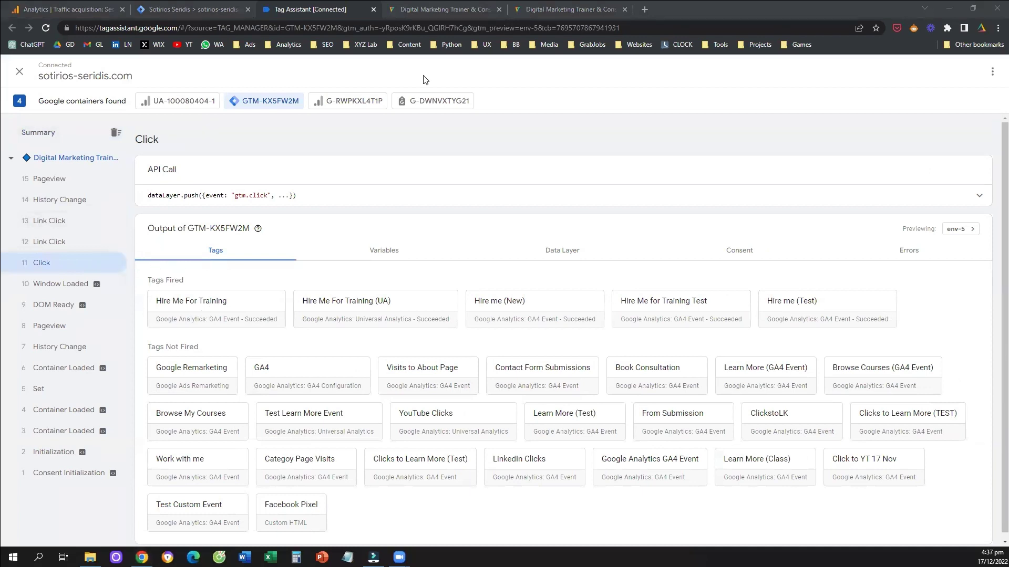
Fill in the website's contact form with the name test, the contact's e-mail and the message test
left_click(575, 1)
left_click(434, 2)
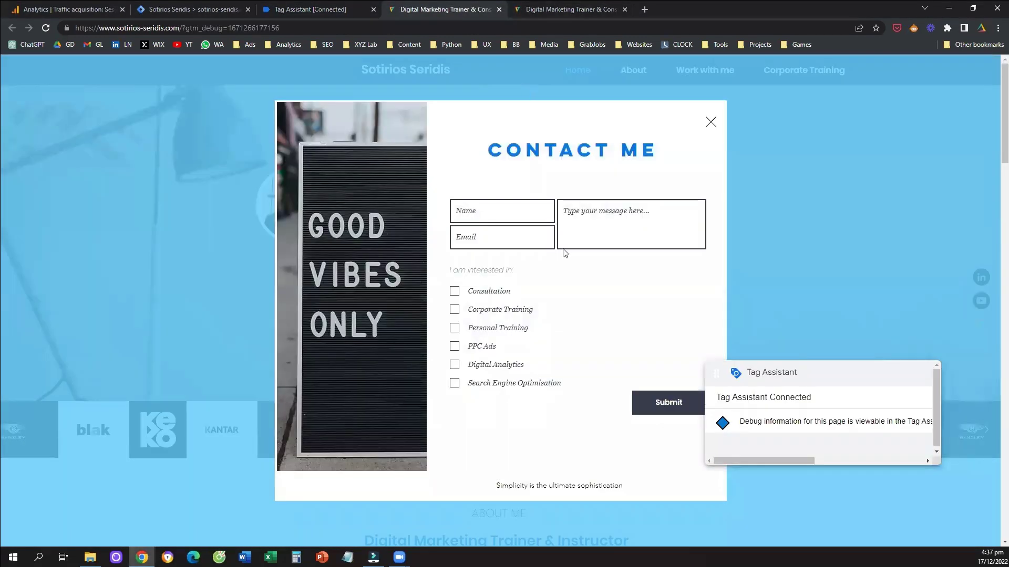
left_click_drag(759, 372, 680, 368)
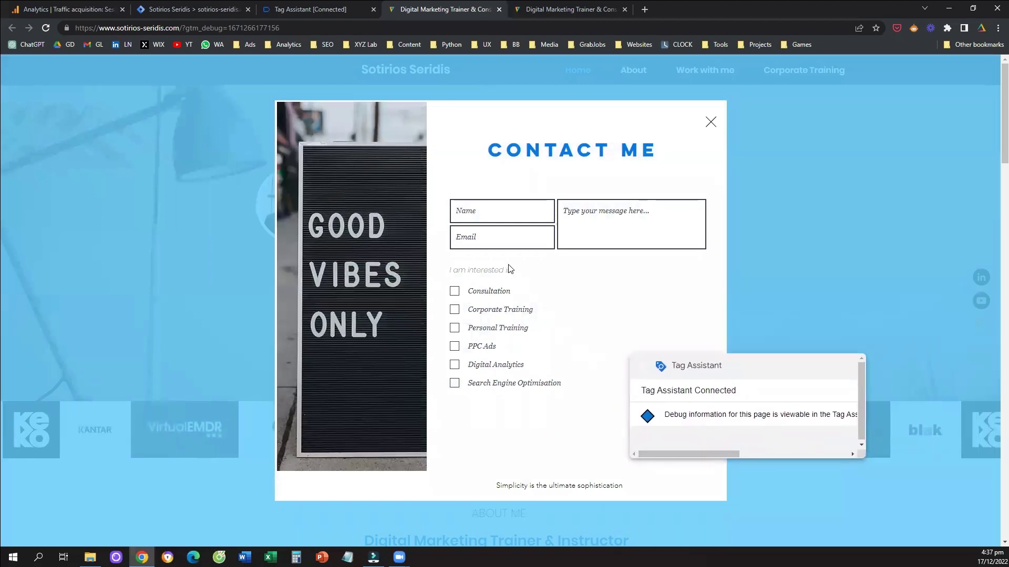
left_click(493, 210)
type("test")
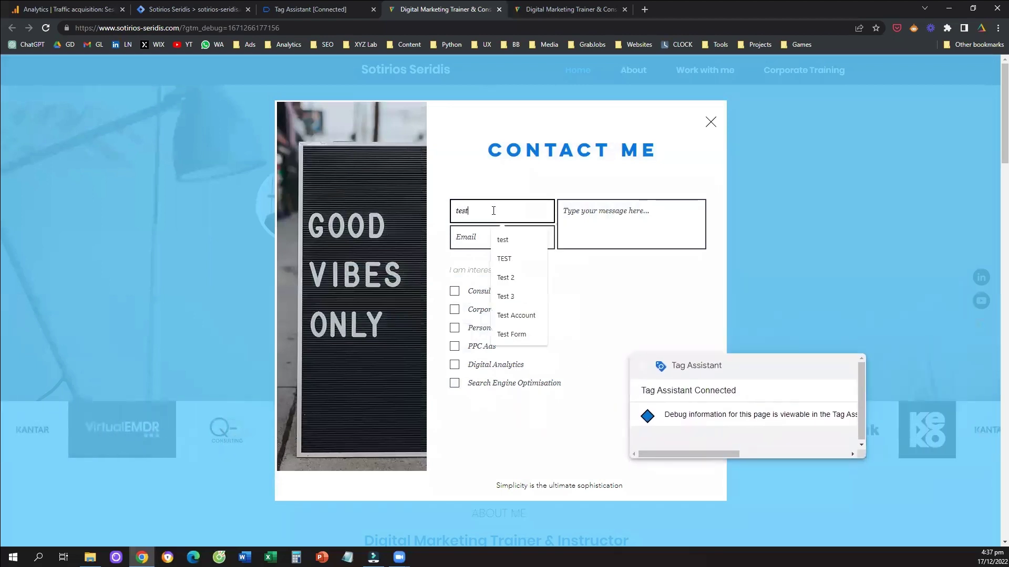
left_click(464, 229)
type("test")
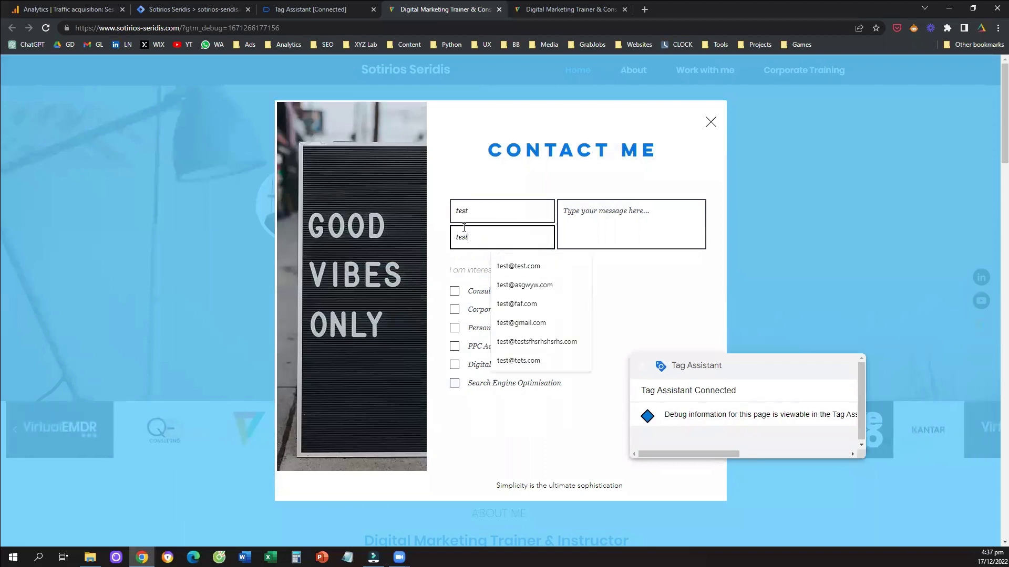
left_click(486, 254)
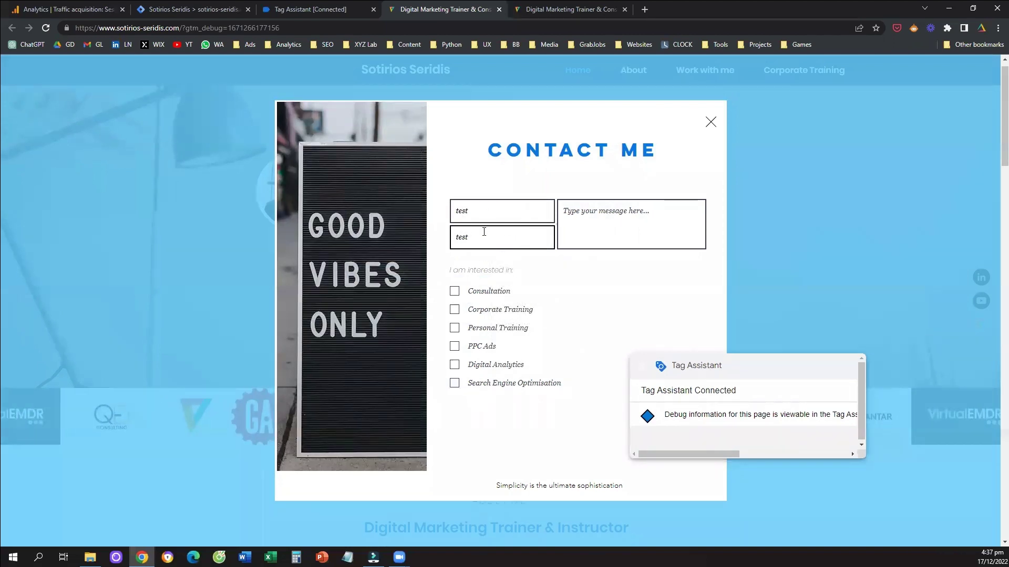
left_click(483, 232)
left_click(513, 263)
left_click(563, 231)
type("test")
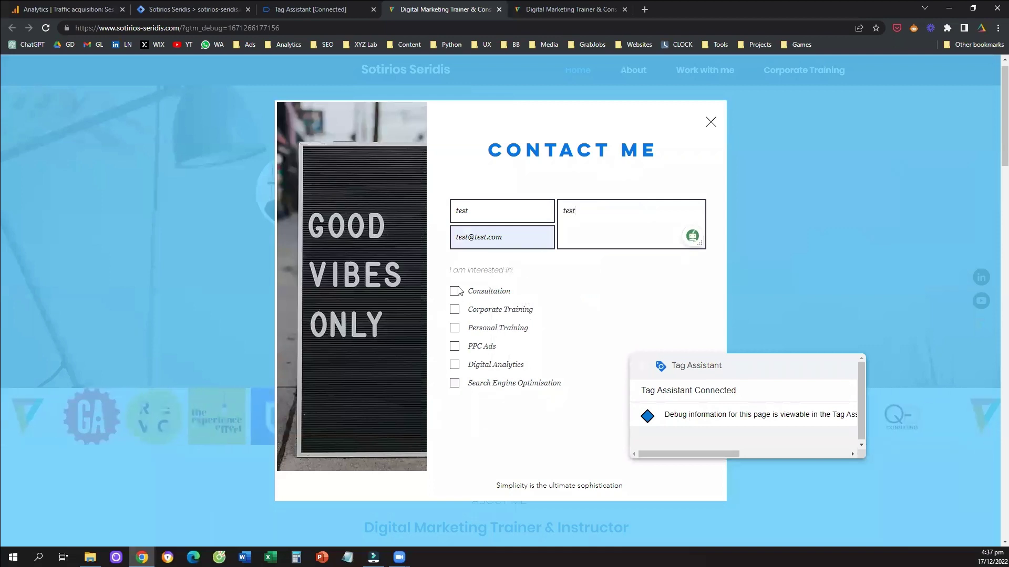
Mark Consultation as the interest in the contact form and submit it
left_click(455, 291)
left_click_drag(709, 364, 907, 284)
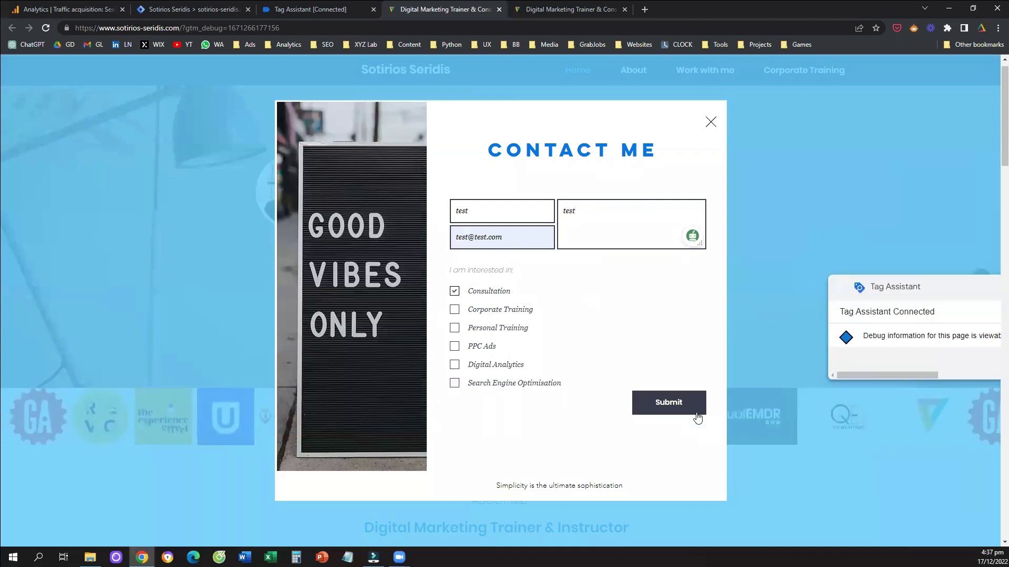
left_click(675, 413)
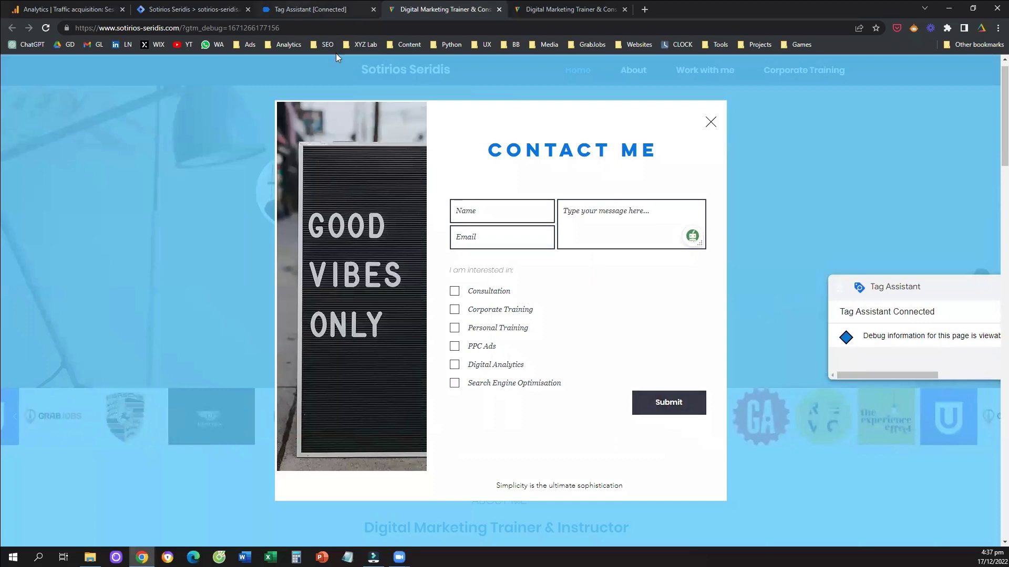
Return to Tag Assistant and examine the tags fired on the generate_lead event
key("ctrl+shift+Tab")
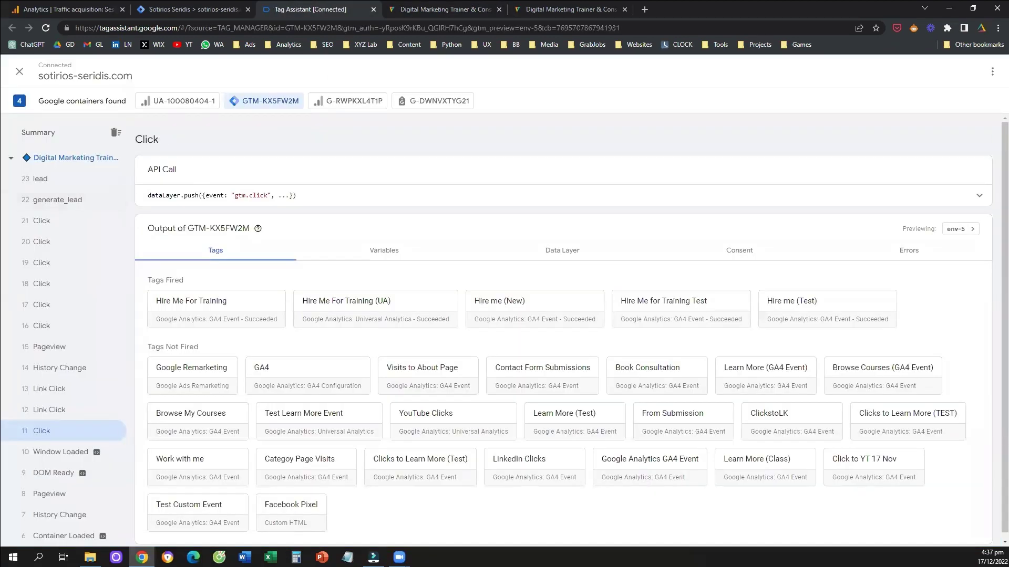
key("ctrl+2")
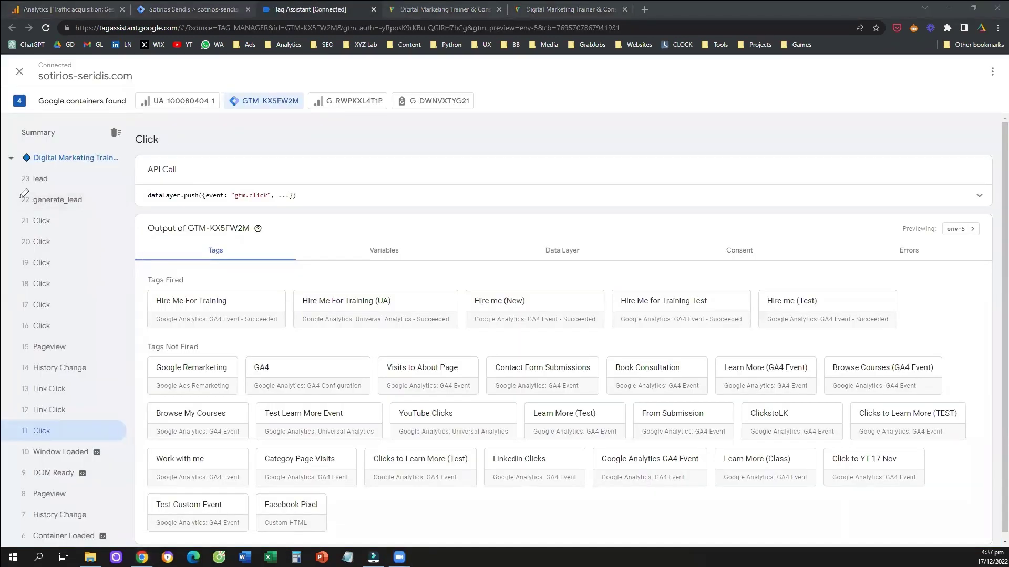
left_click_drag(15, 176, 11, 226)
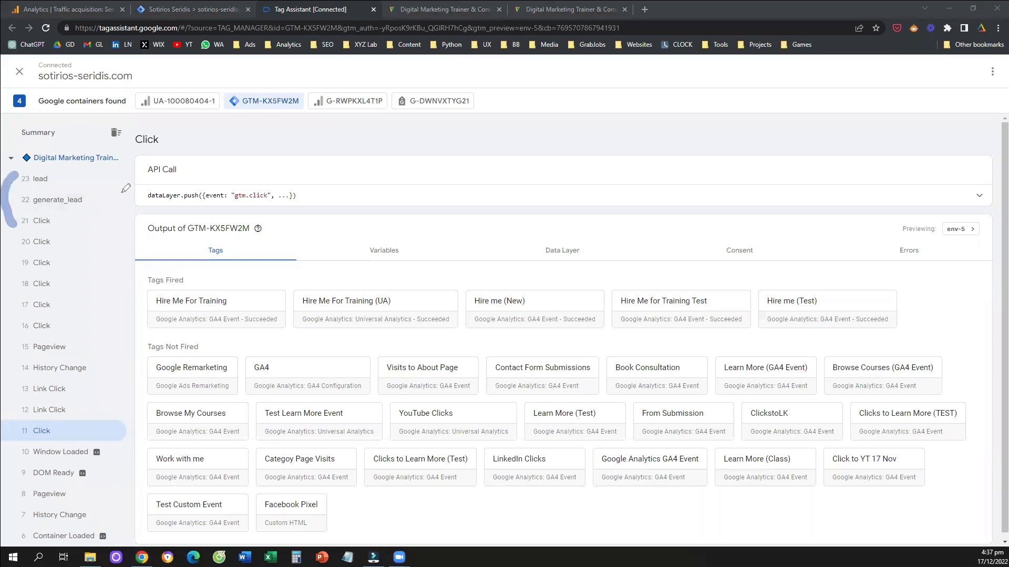
left_click_drag(106, 174, 111, 226)
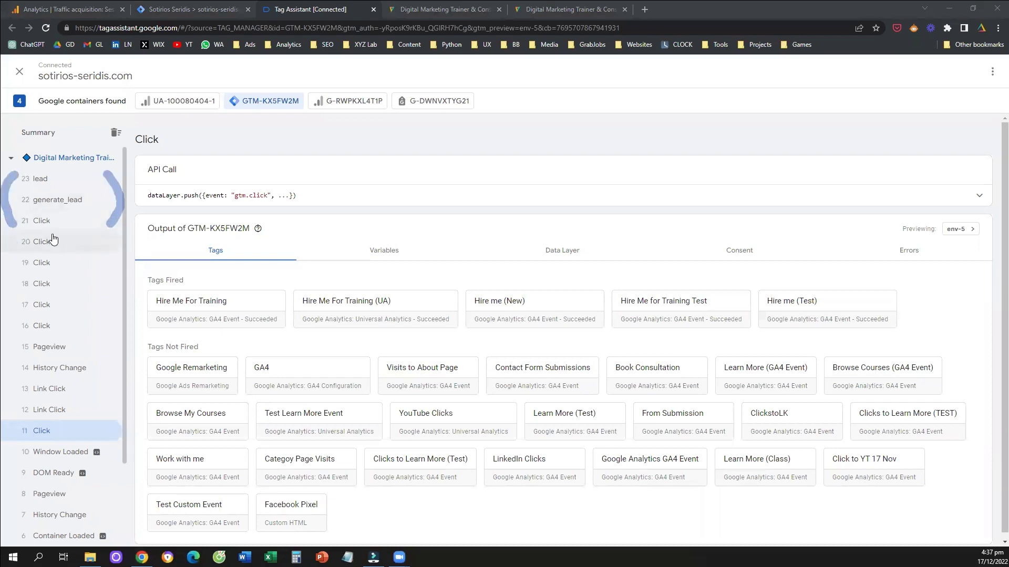
left_click(58, 204)
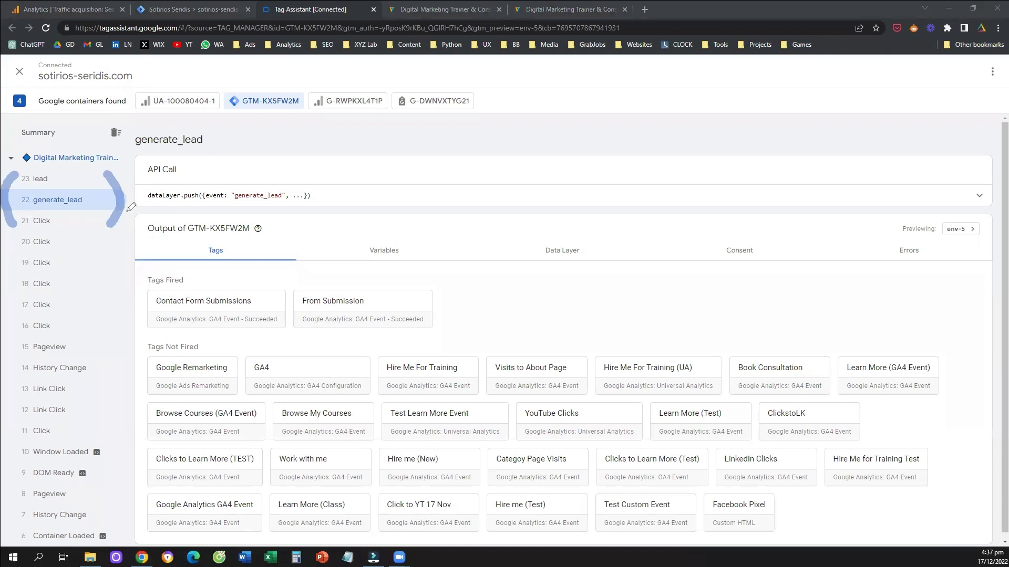
mouse_move(124, 197)
left_mouse_down()
mouse_move(370, 213)
mouse_move(360, 227)
left_mouse_up()
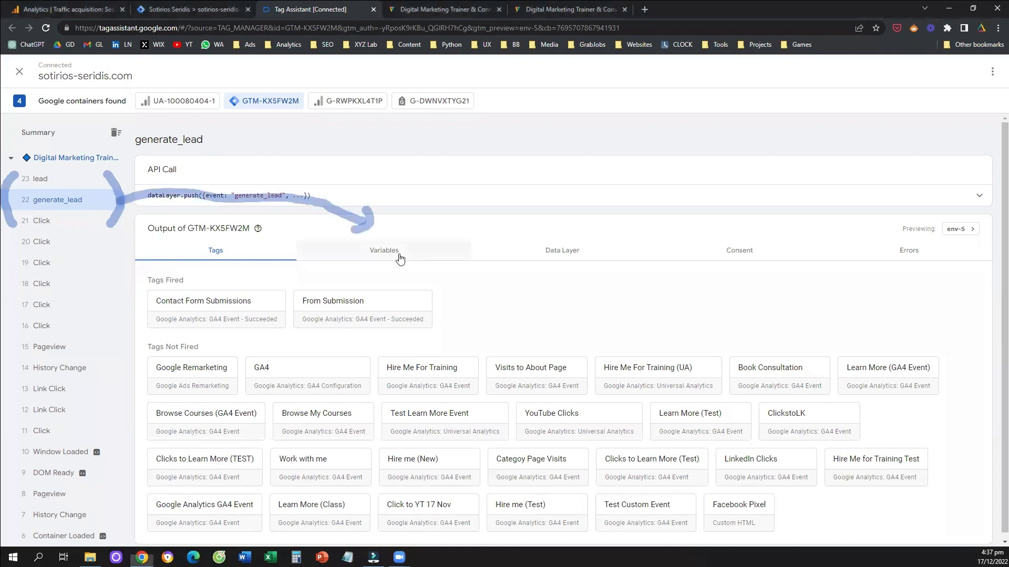
View the variables of the generate_lead event and copy the value of its _event variable
left_click(398, 256)
left_click_drag(239, 298, 283, 299)
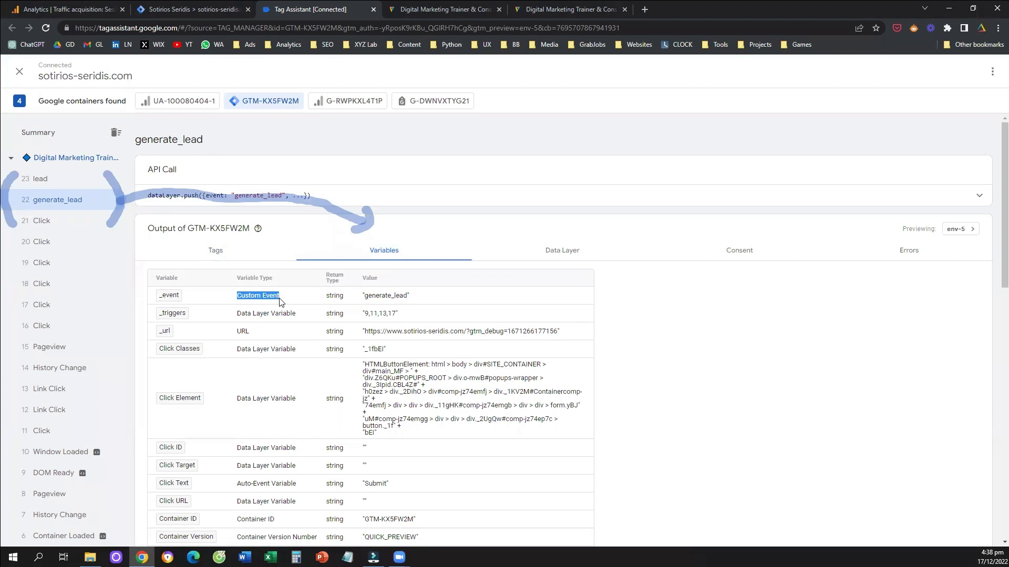
left_click_drag(364, 297, 405, 299)
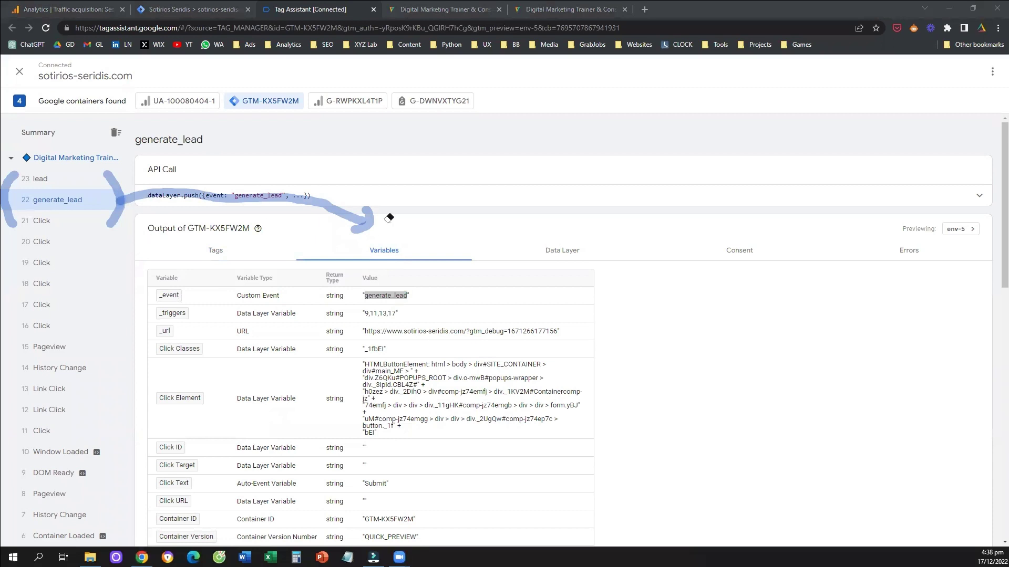
key("ctrl+z")
key("ctrl+z")
key("ctrl+z")
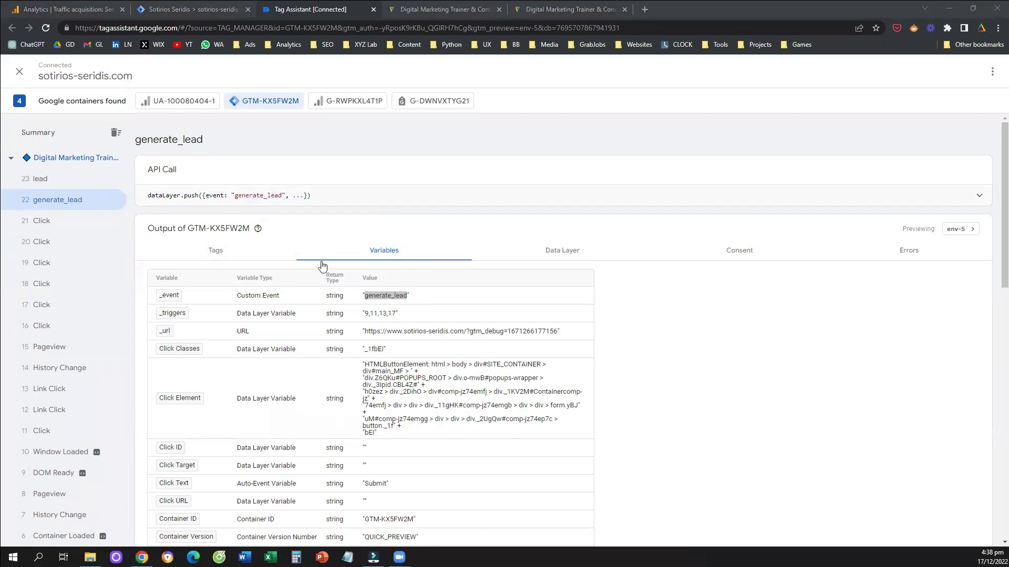
right_click(381, 301)
left_click(390, 315)
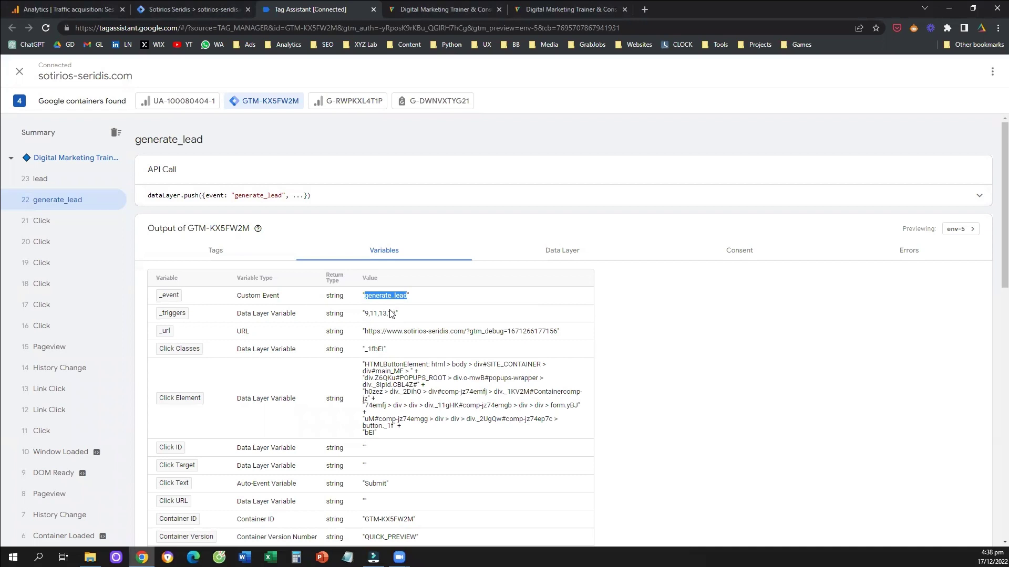
Switch to Tag Manager and open the Test Custom Event trigger from the tag of the same name
left_click(206, 1)
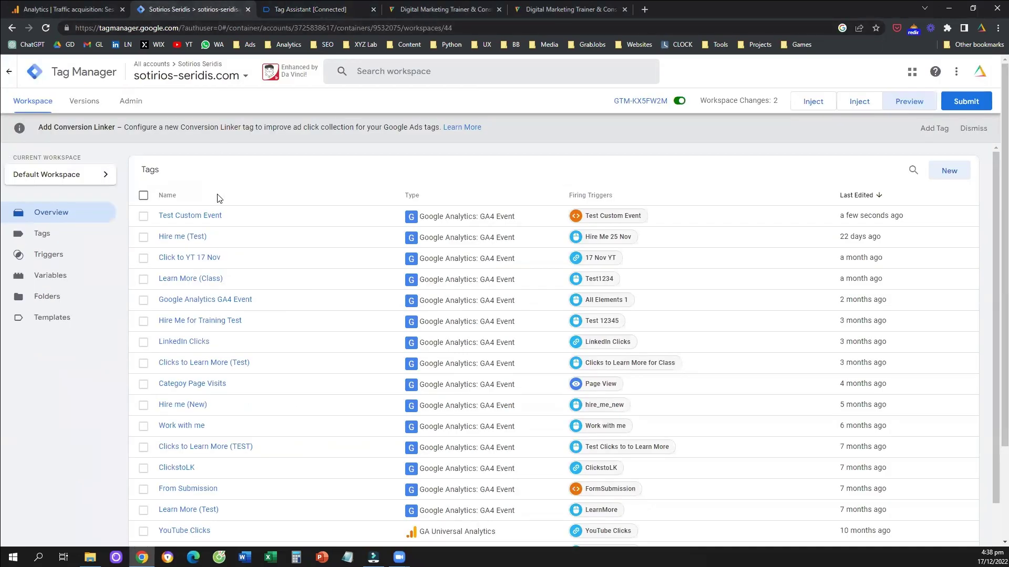
left_click(211, 223)
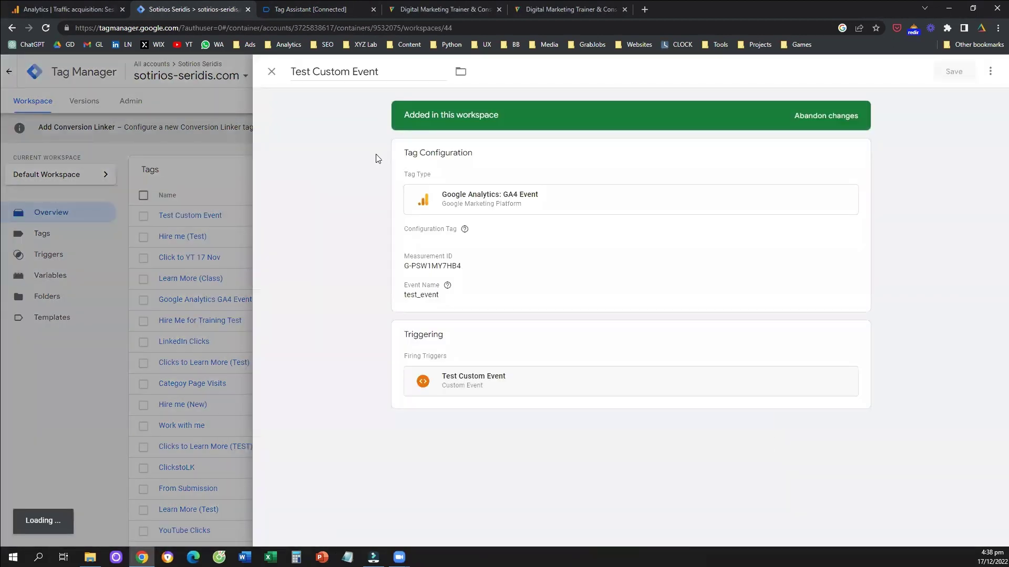
left_click(477, 380)
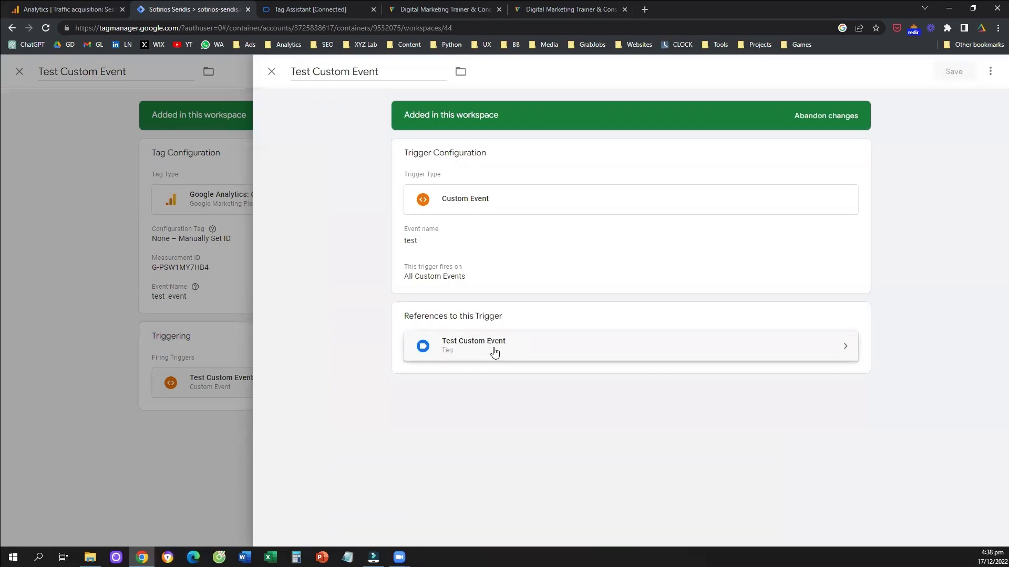
left_click(495, 352)
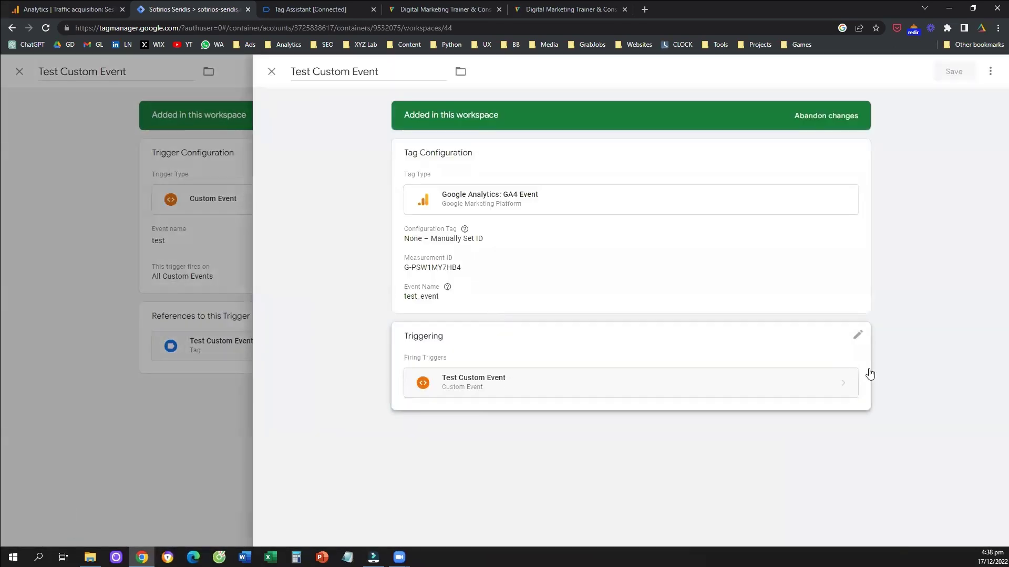
left_click(857, 335)
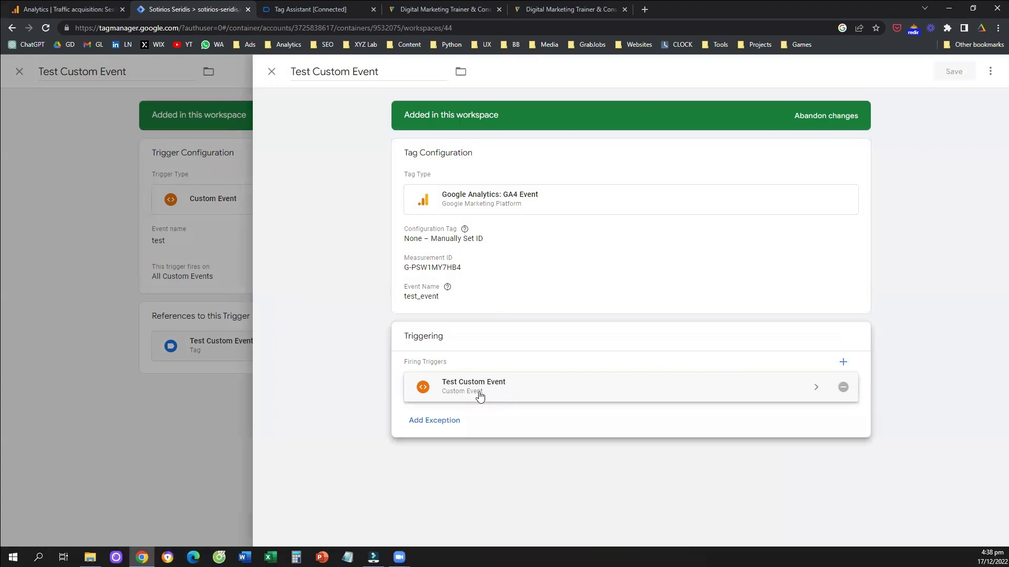
left_click(816, 389)
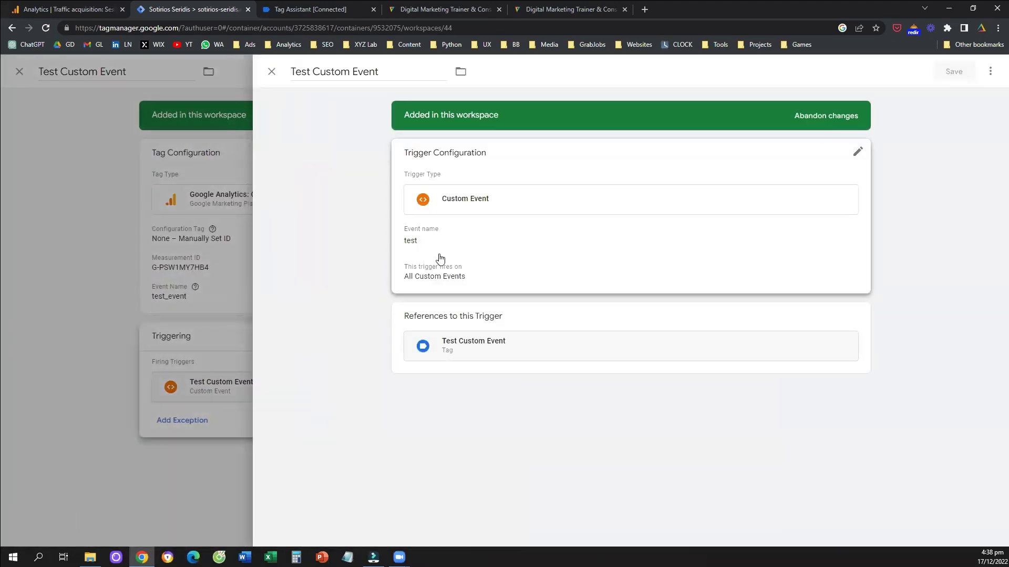
Set the trigger's event name to generate_lead, keep it firing on All Custom Events, and save the trigger
left_click(440, 258)
double_click(436, 256)
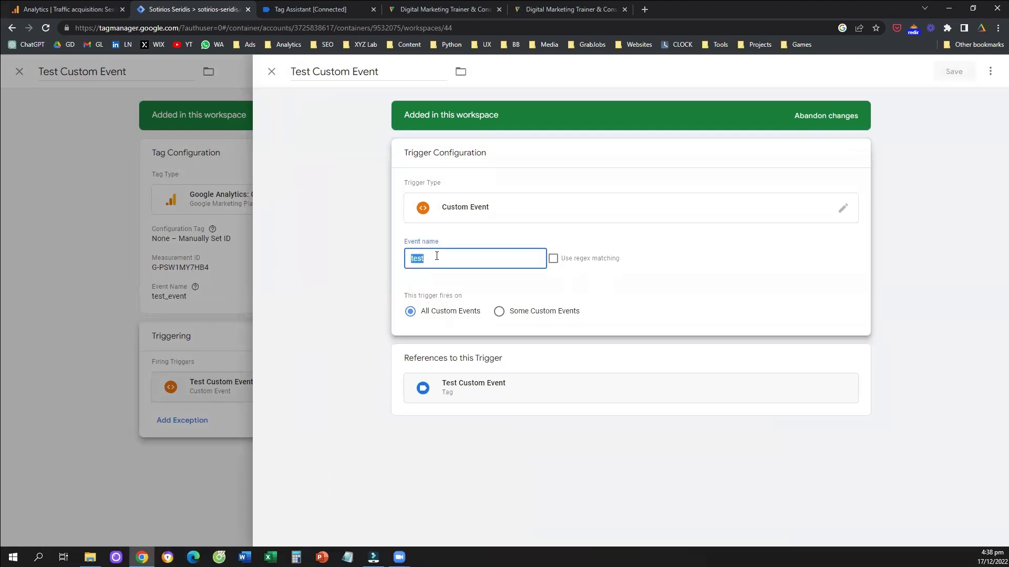
key("ctrl+v")
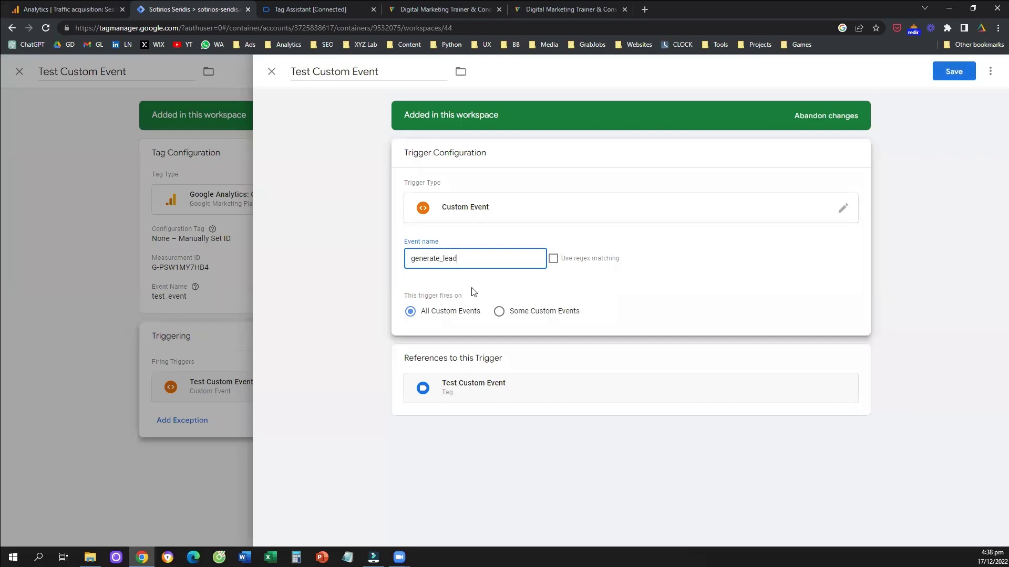
left_click(498, 311)
left_click(433, 308)
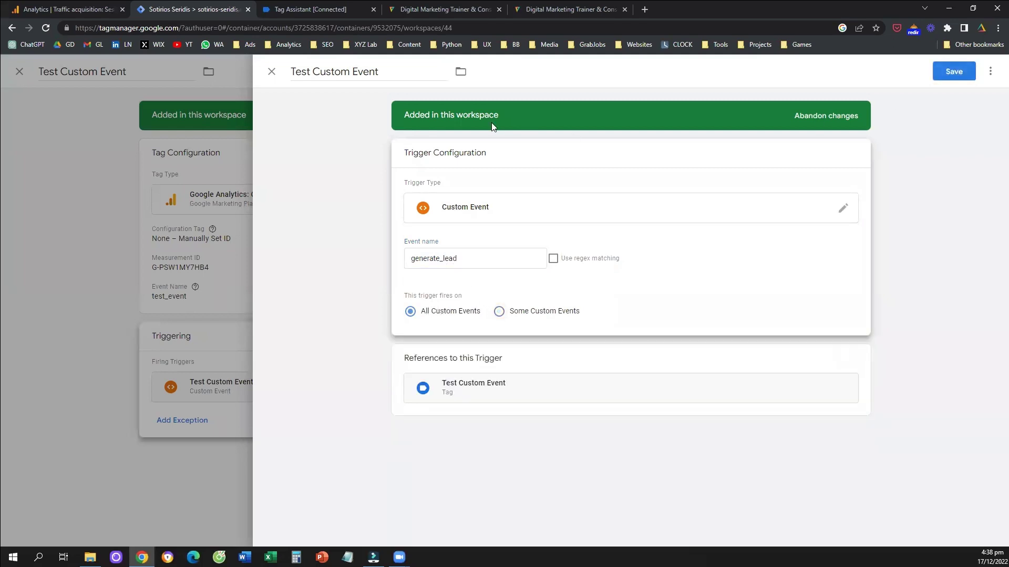
left_click_drag(295, 70, 377, 67)
left_click(953, 71)
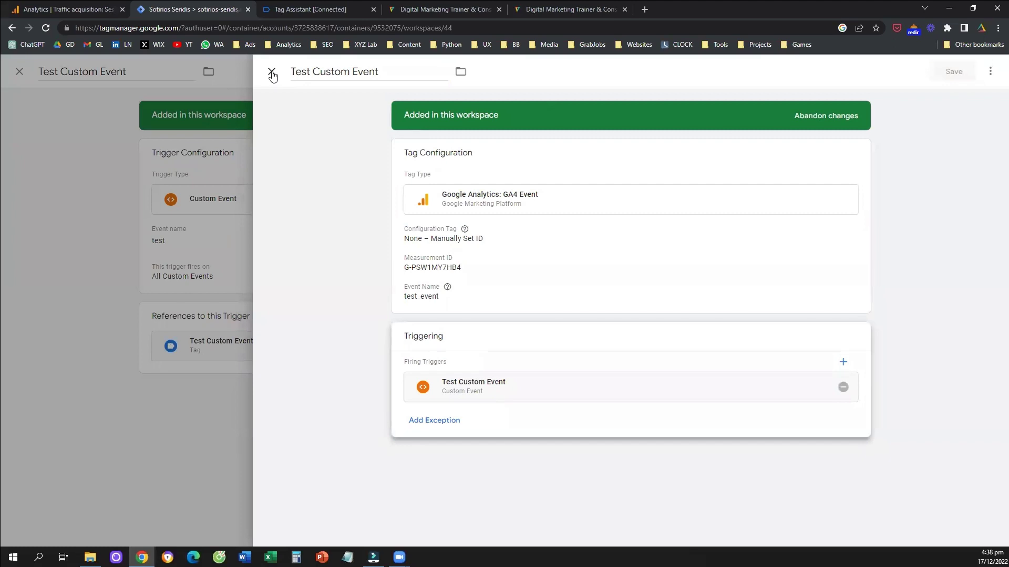
Publish the workspace changes to the Live environment without a version name or description, then return to the workspace overview
left_click(272, 75)
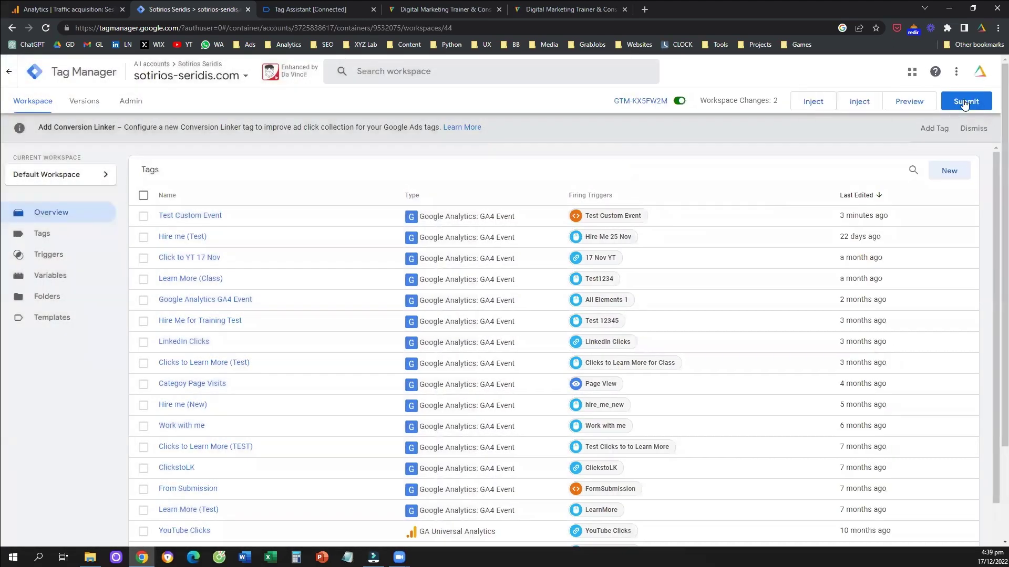
left_click(964, 103)
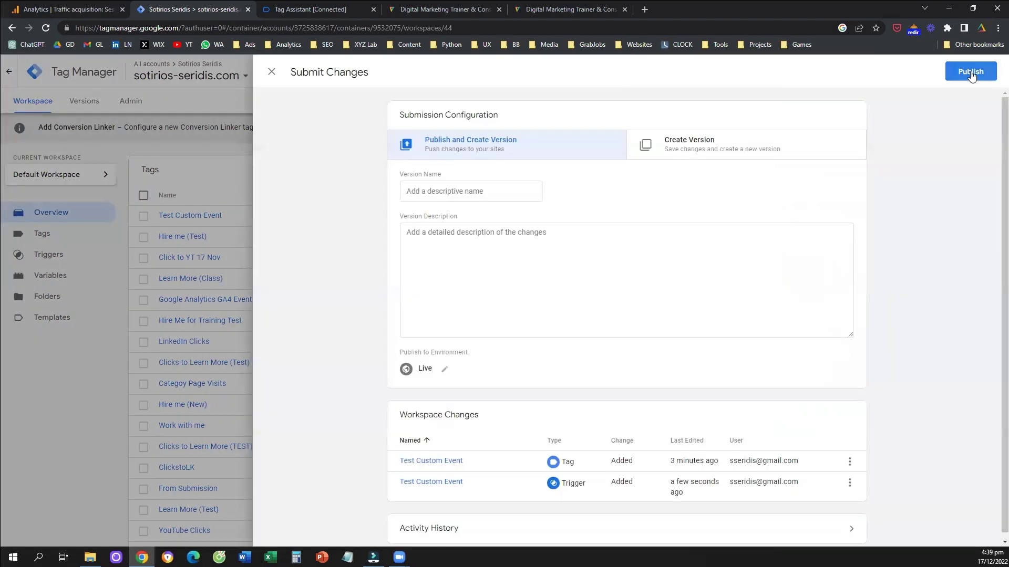
key("Return")
key("Return")
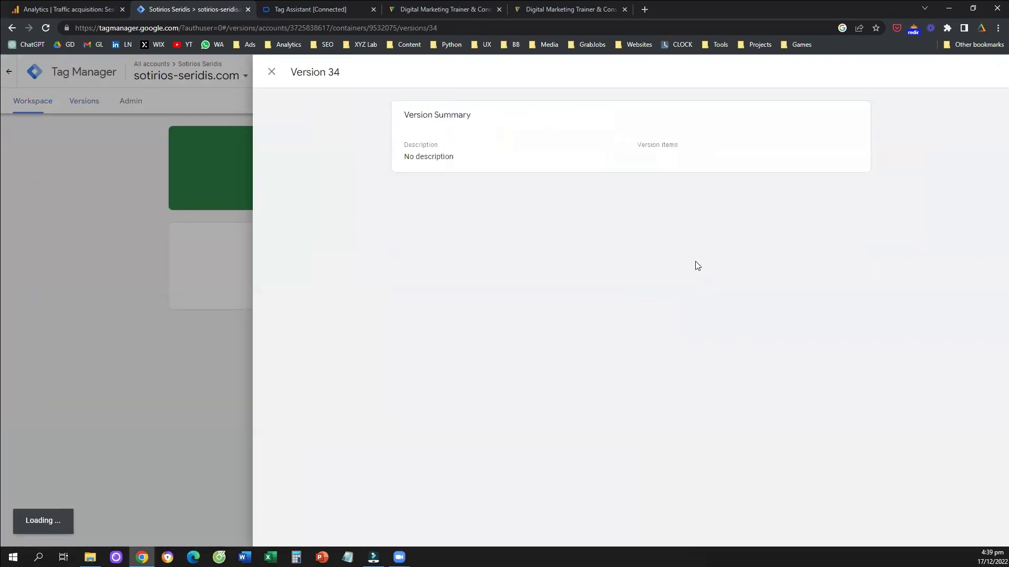
left_click(271, 74)
left_click(52, 103)
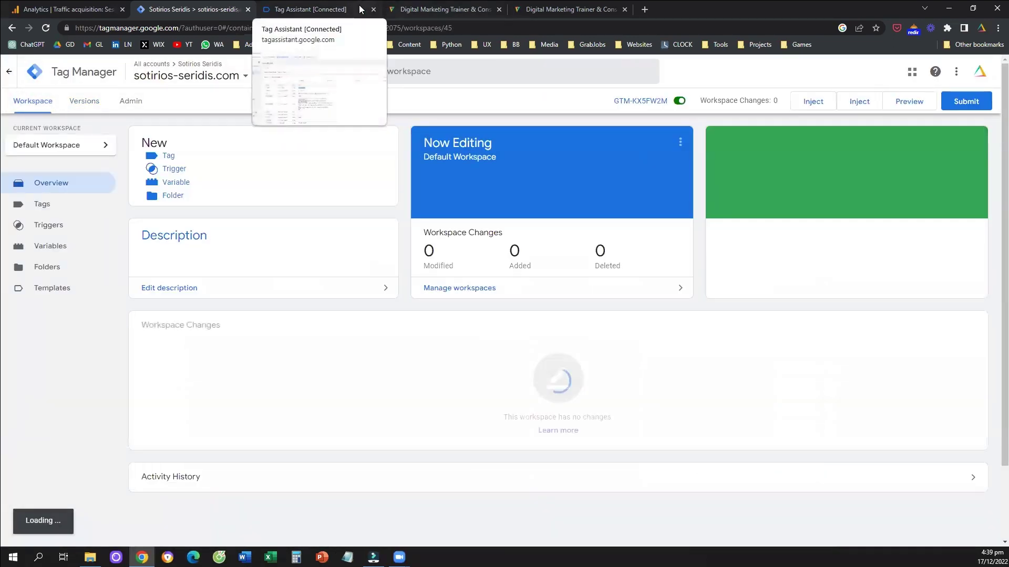
Stop the running Tag Assistant debugging session, close Tag Assistant and go back to Tag Manager
key("ctrl+Tab")
left_click(21, 73)
left_click(597, 215)
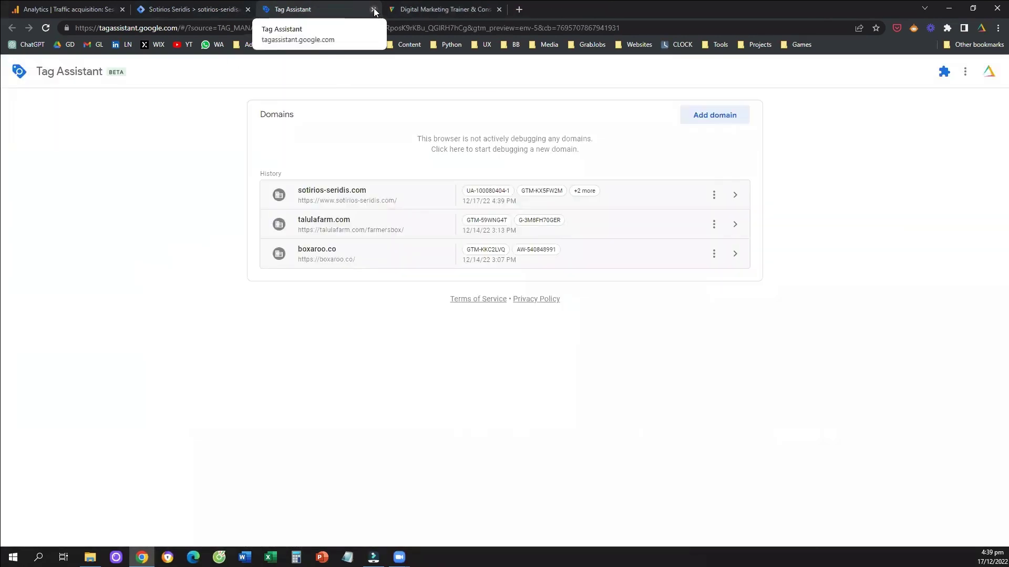
left_click(373, 9)
key("ctrl+shift+Tab")
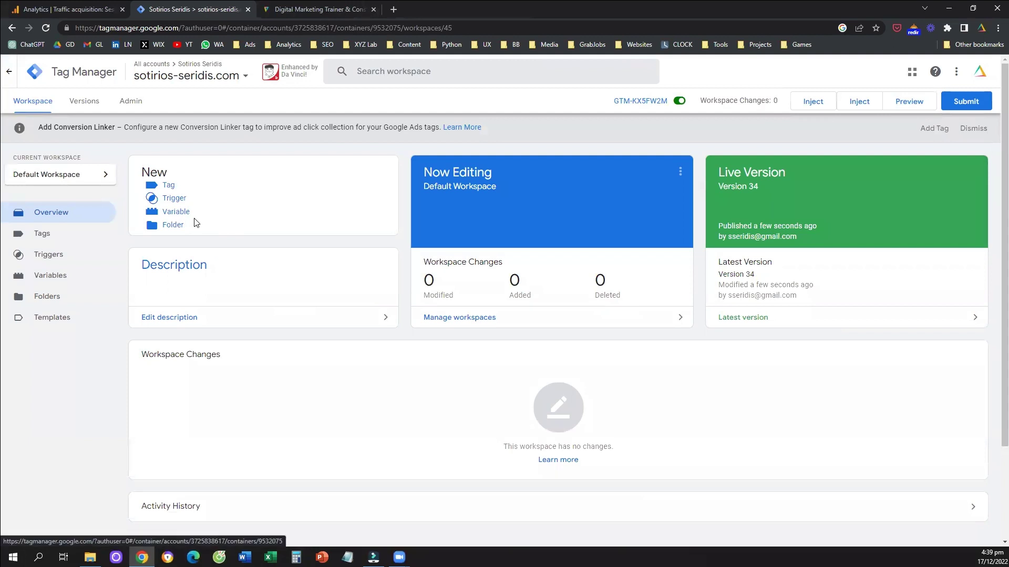
Open the Test Custom Event tag and review its event name and the configuration of its firing trigger
left_click(161, 187)
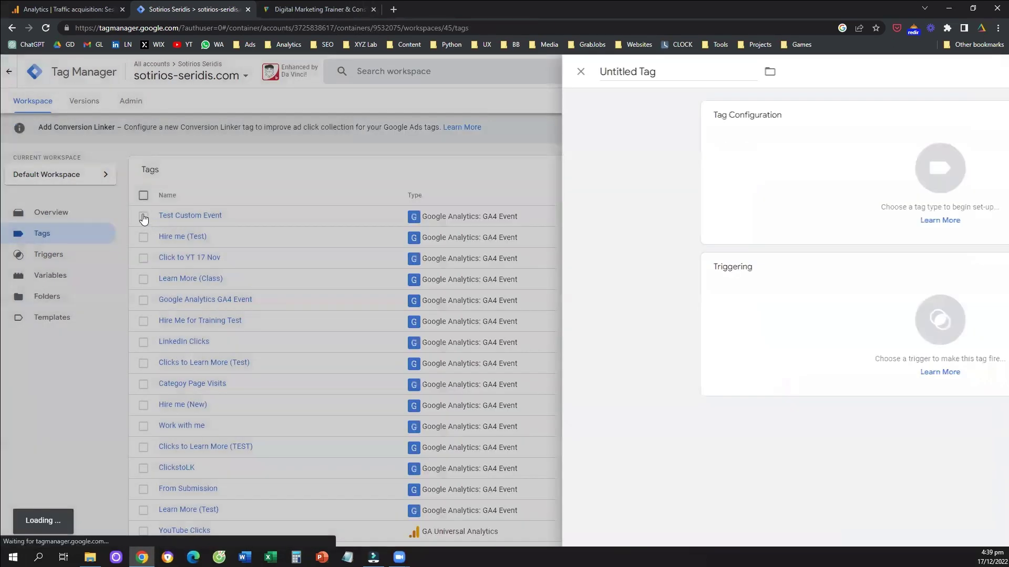
left_click(143, 216)
left_click(143, 215)
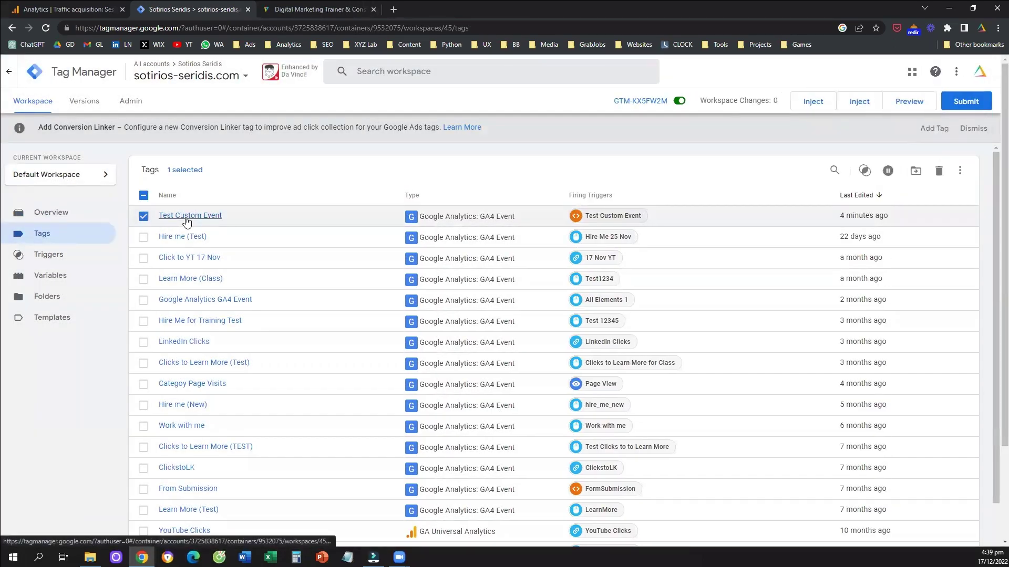
left_click(213, 216)
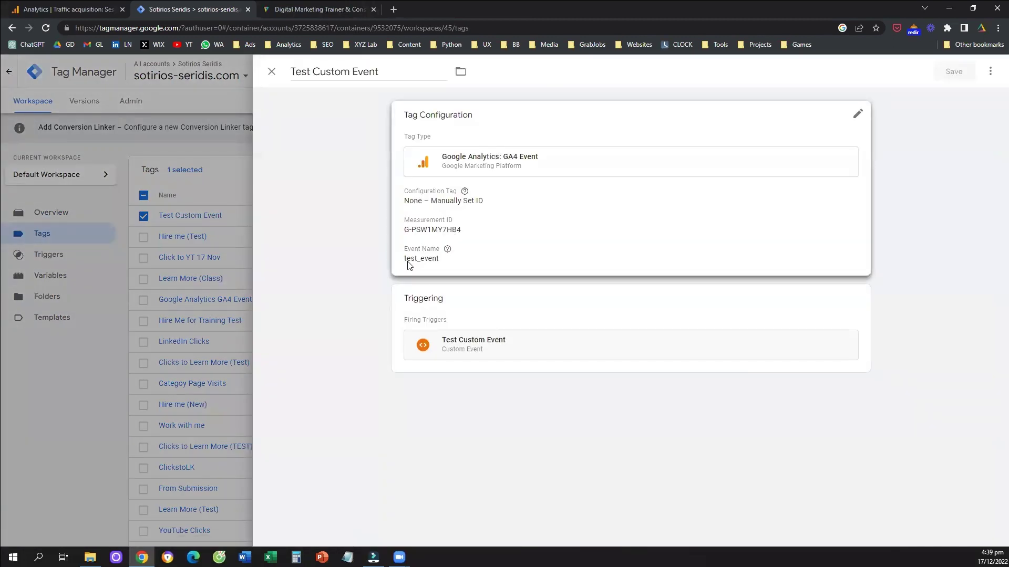
double_click(421, 258)
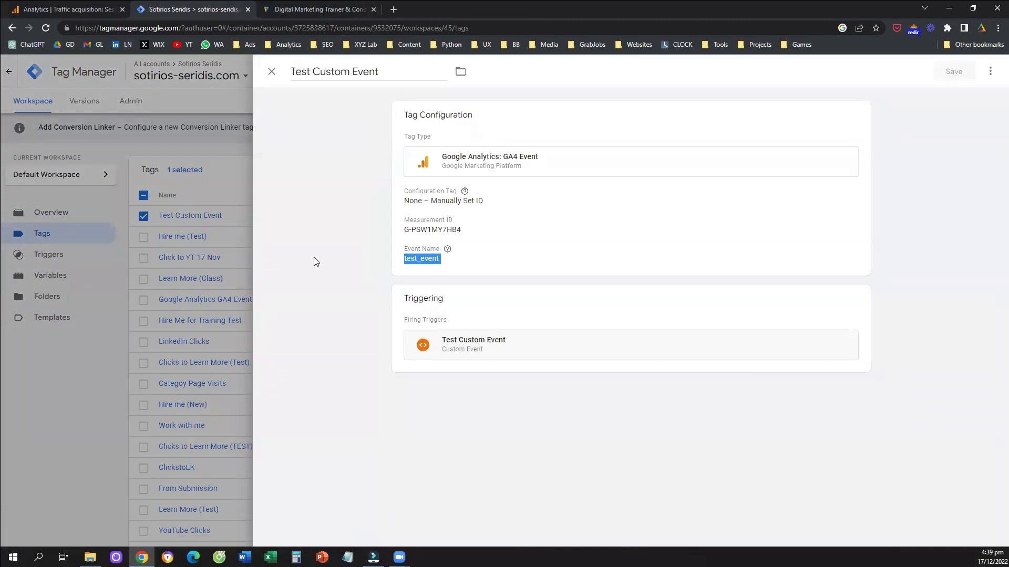
left_click(468, 335)
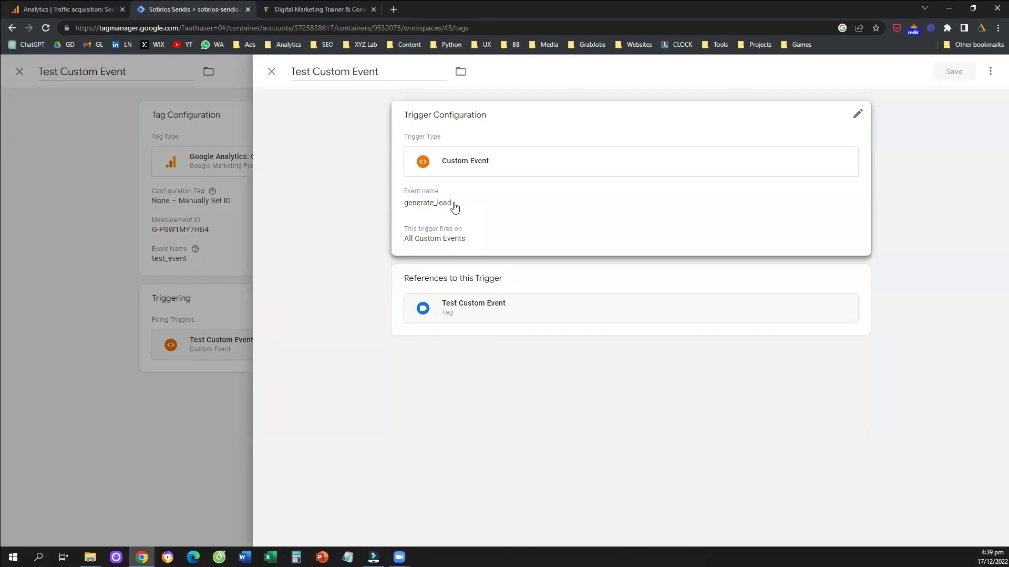
left_click_drag(456, 209, 298, 93)
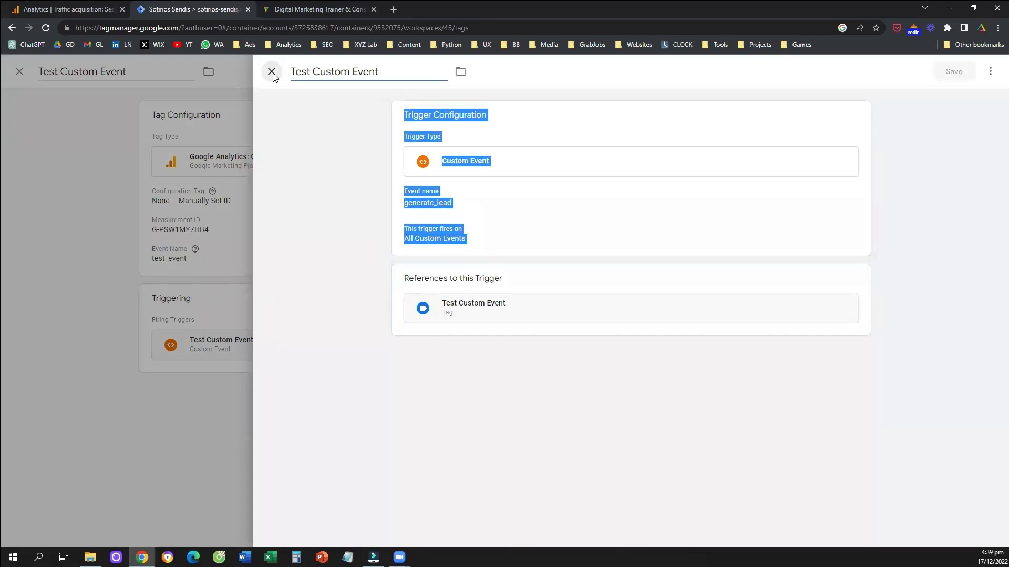
left_click(272, 71)
left_click(222, 72)
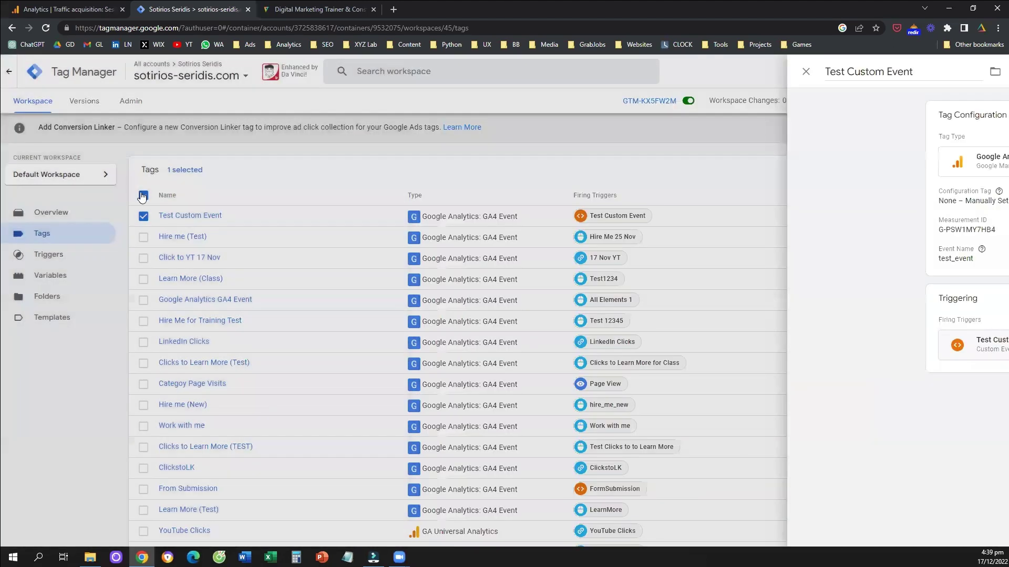
Preview the container by connecting Tag Assistant to the prefilled website URL, and move the debug badge aside on the opened site
left_click(908, 102)
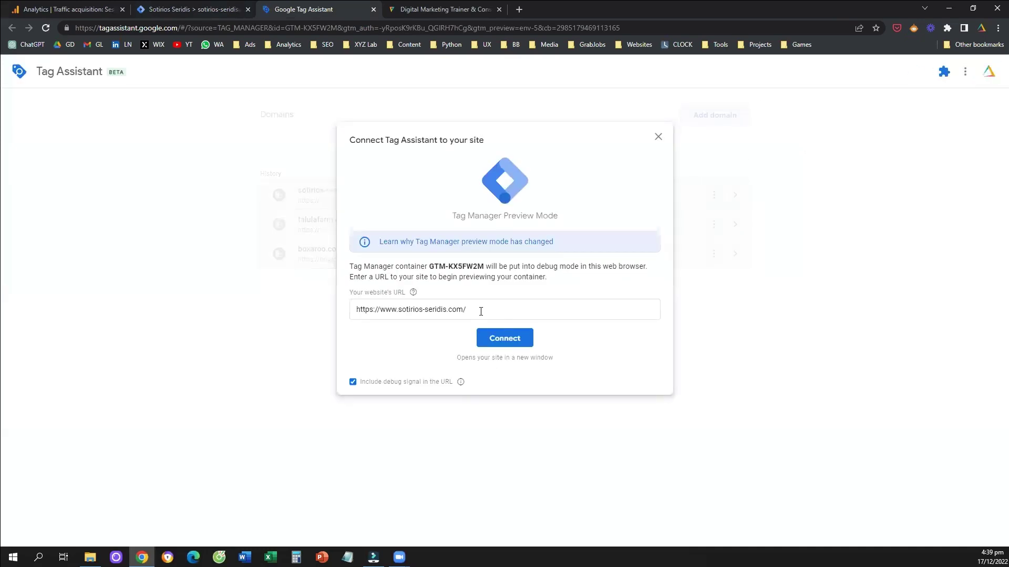
left_click(480, 312)
left_click(493, 340)
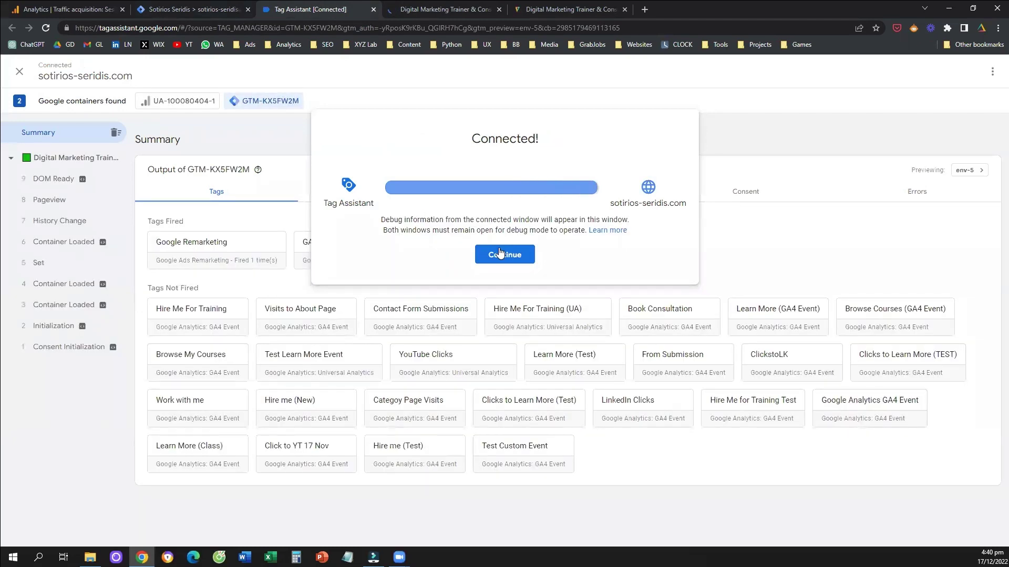
left_click(446, 10)
left_click_drag(846, 453, 758, 233)
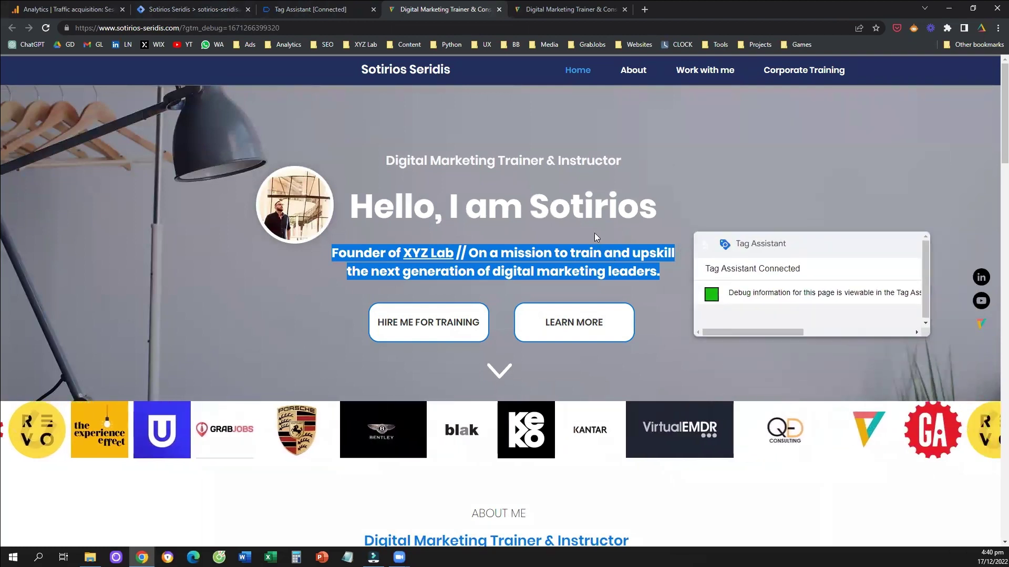
Submit the site's Hire Me for Training contact form with the name test, a test e-mail address and interest in Consultation
left_click(404, 326)
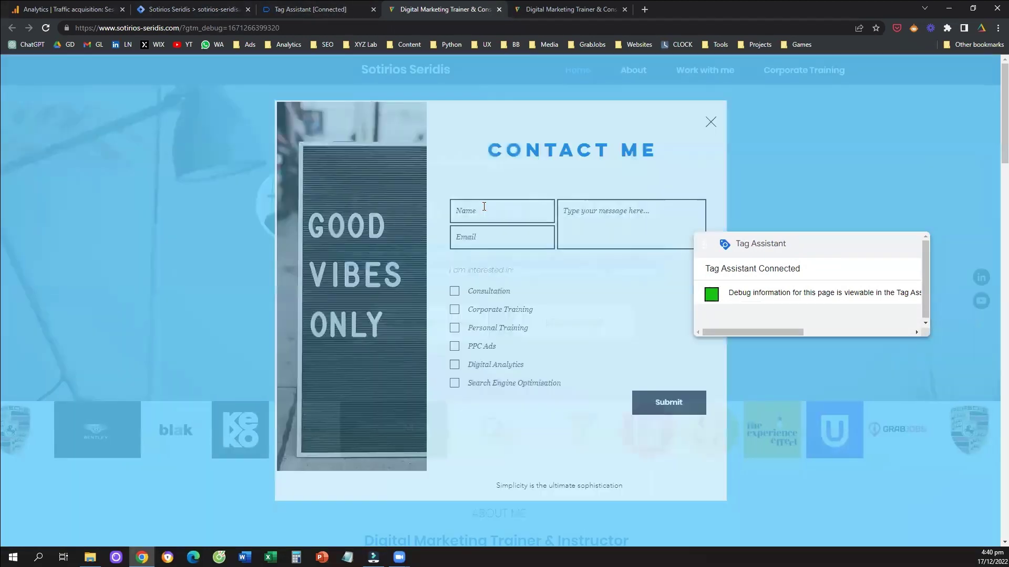
left_click(484, 210)
type("test")
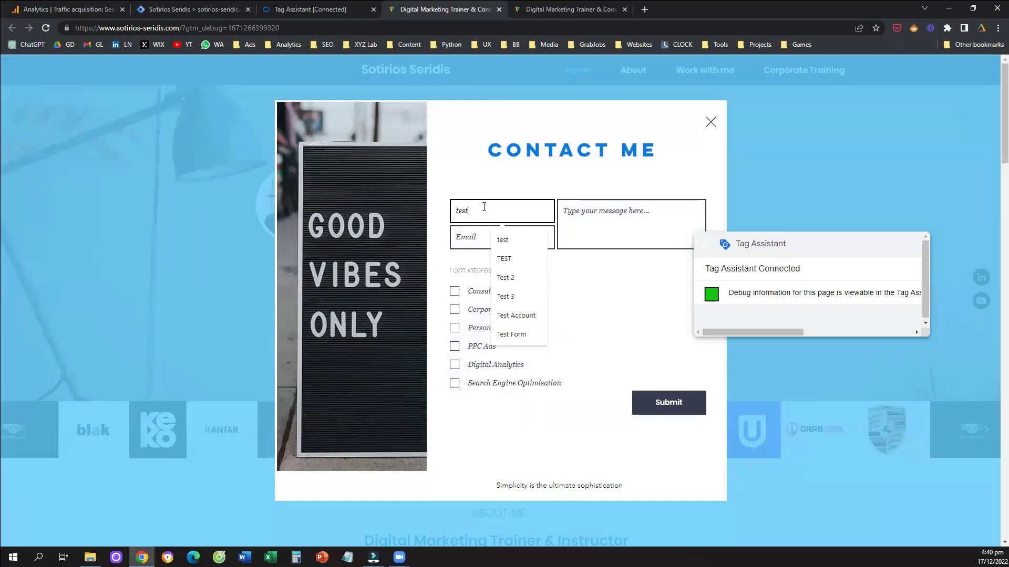
left_click(483, 239)
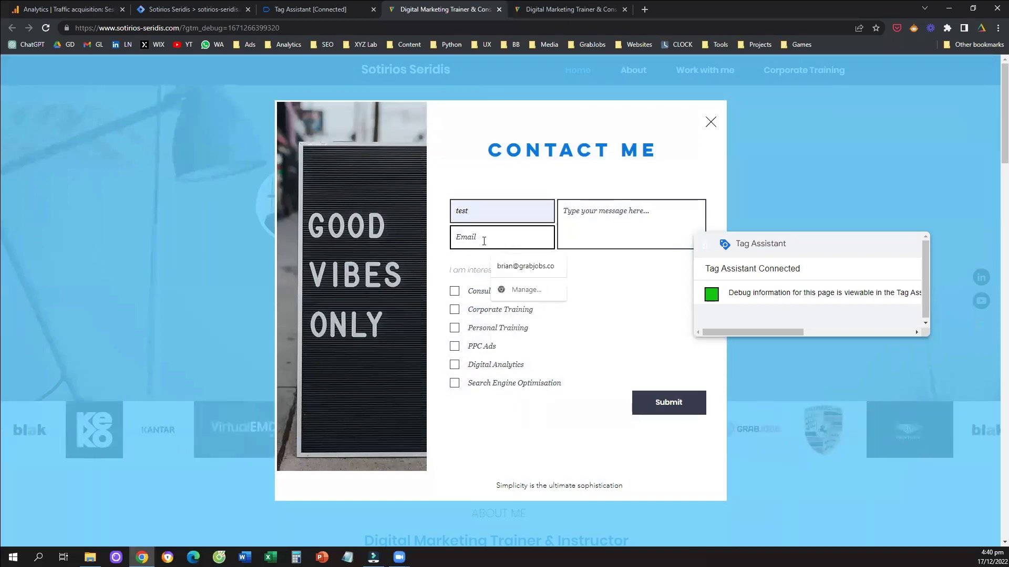
type("test@test.com")
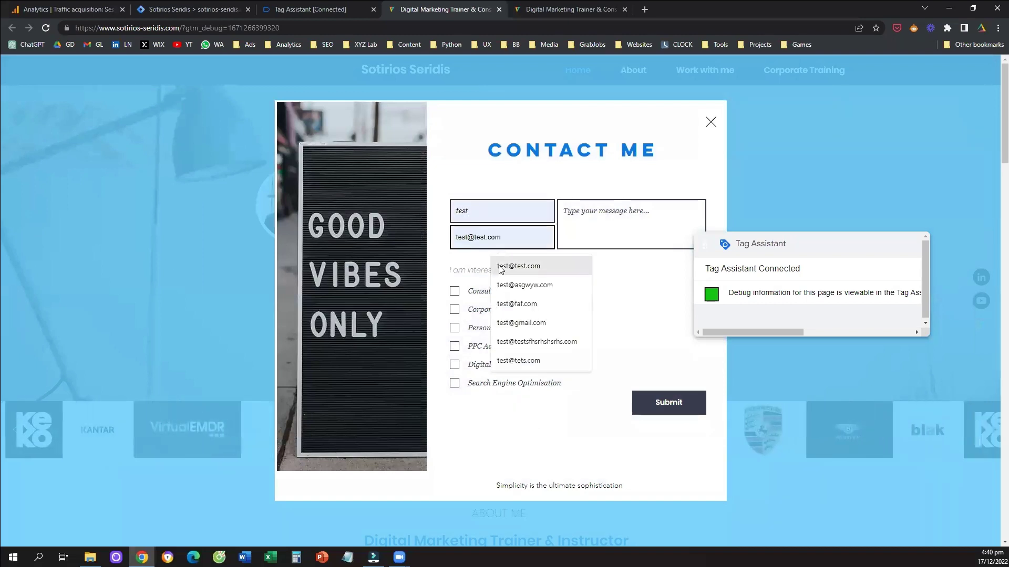
left_click(502, 266)
left_click(615, 209)
left_click(471, 293)
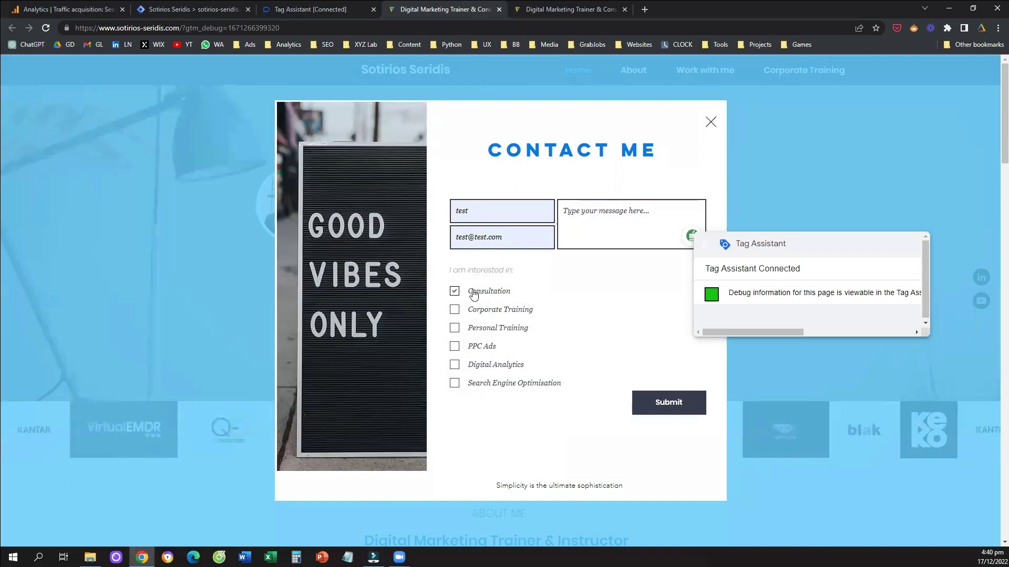
left_click(676, 415)
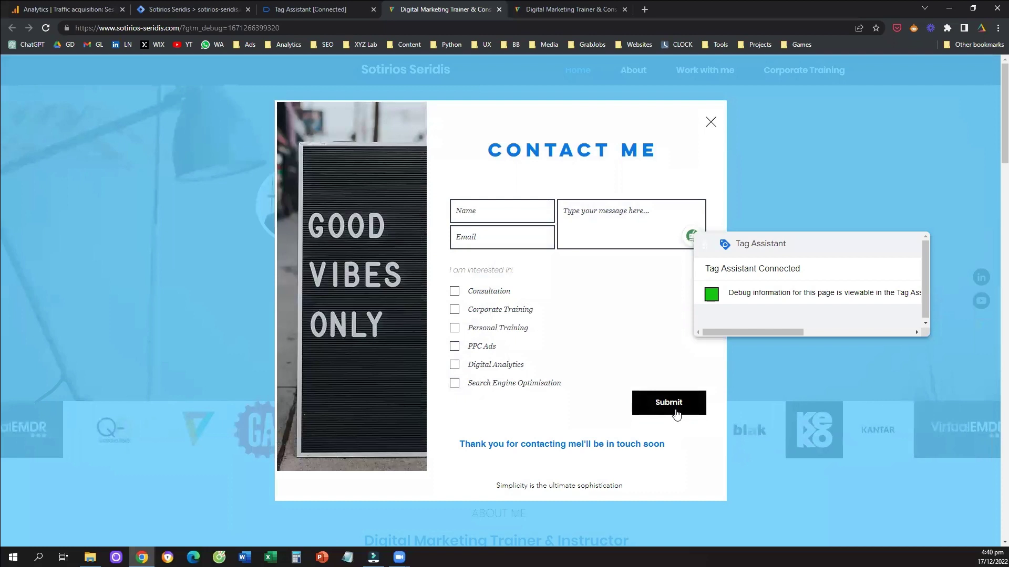
Switch to Tag Assistant and check whether Test Custom Event is among the tags fired on the new generate_lead event
left_click(333, 5)
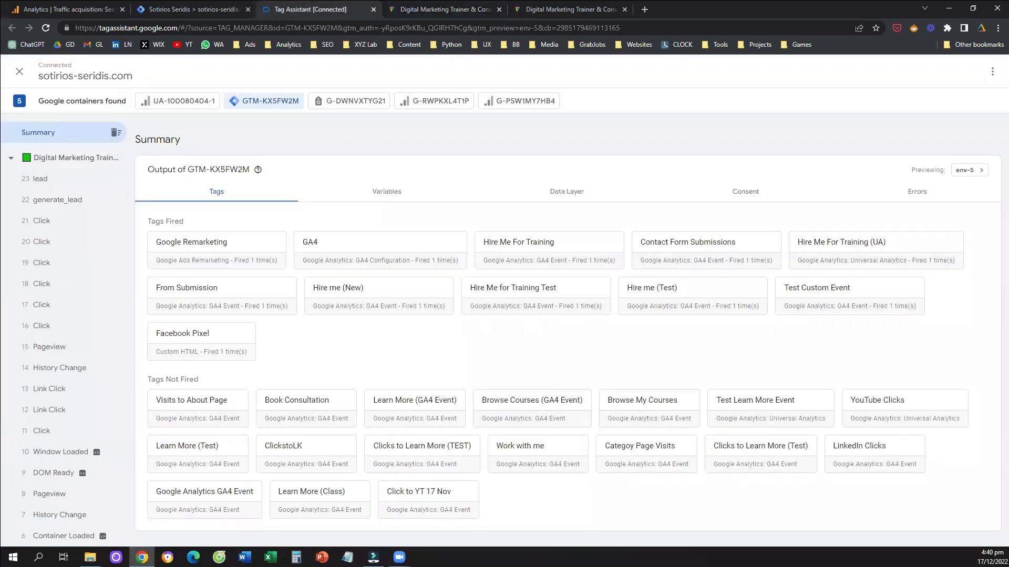
left_click_drag(103, 190, 93, 211)
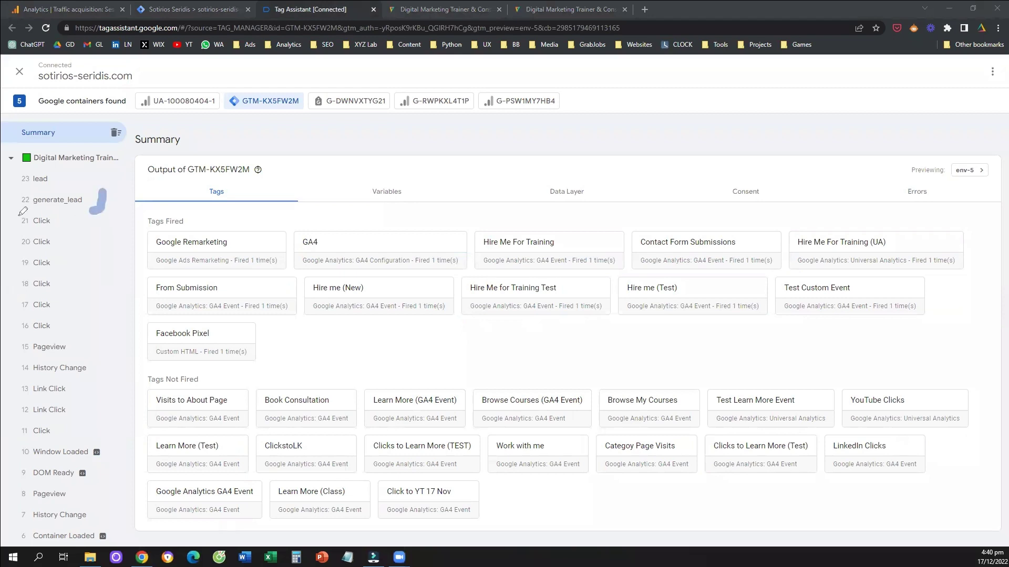
left_click_drag(8, 208, 96, 215)
left_click(66, 199)
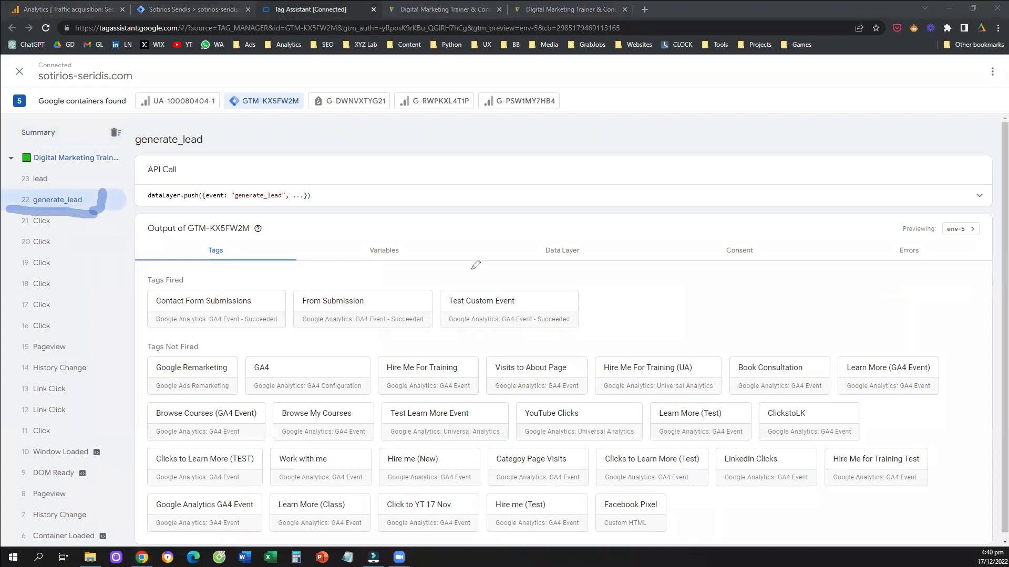
mouse_move(185, 269)
left_mouse_down()
mouse_move(150, 266)
mouse_move(167, 287)
mouse_move(405, 257)
mouse_move(453, 277)
mouse_move(436, 287)
left_mouse_up()
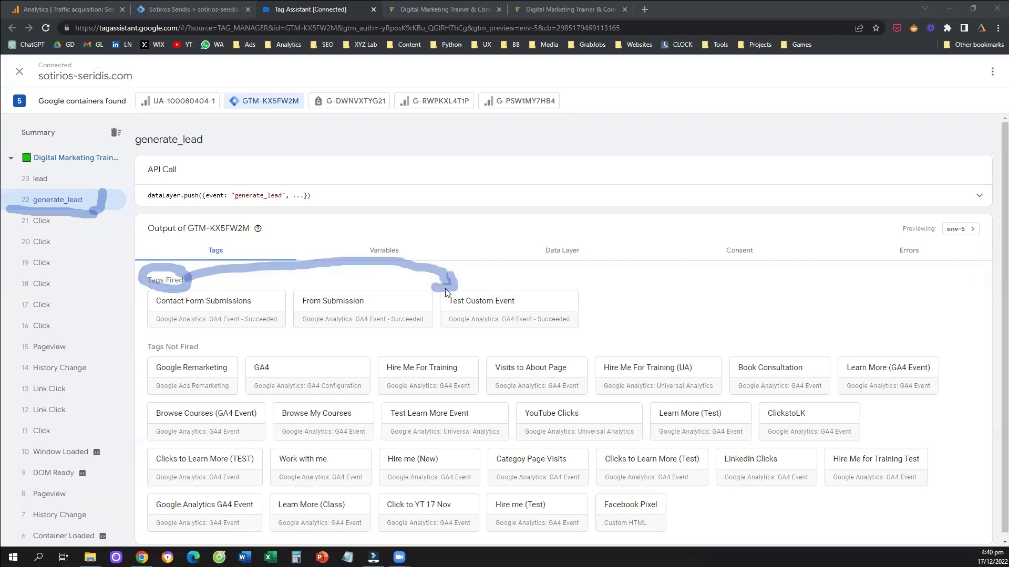
View the details of the fired Test Custom Event tag and check the filter of its firing trigger
left_click(498, 324)
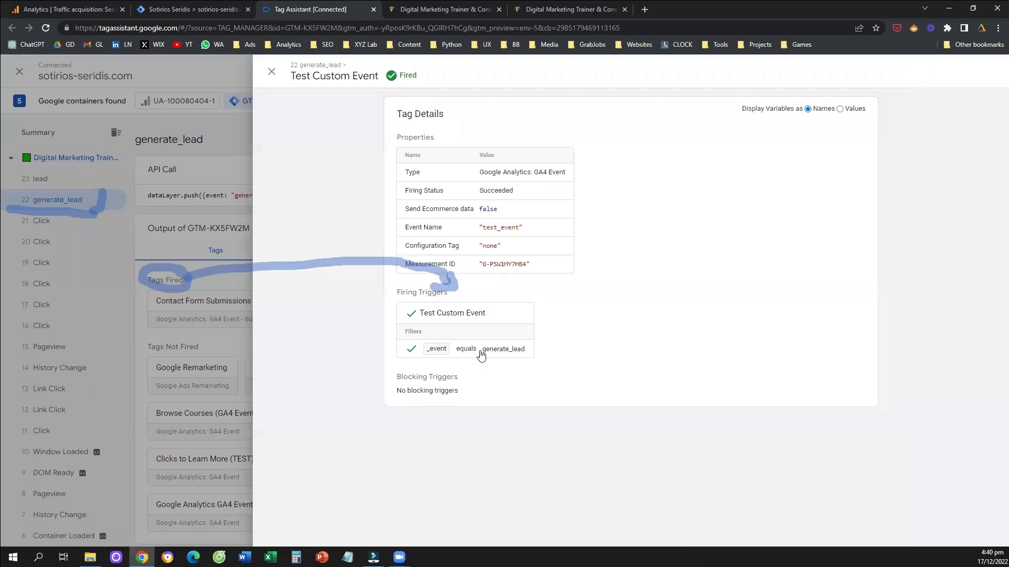
left_click_drag(480, 354, 524, 355)
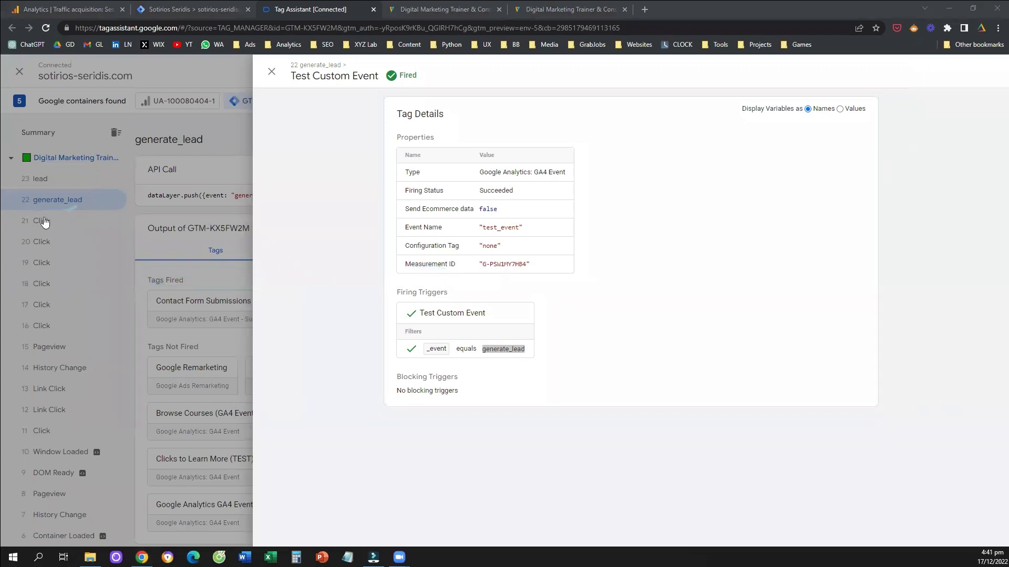
left_click(272, 77)
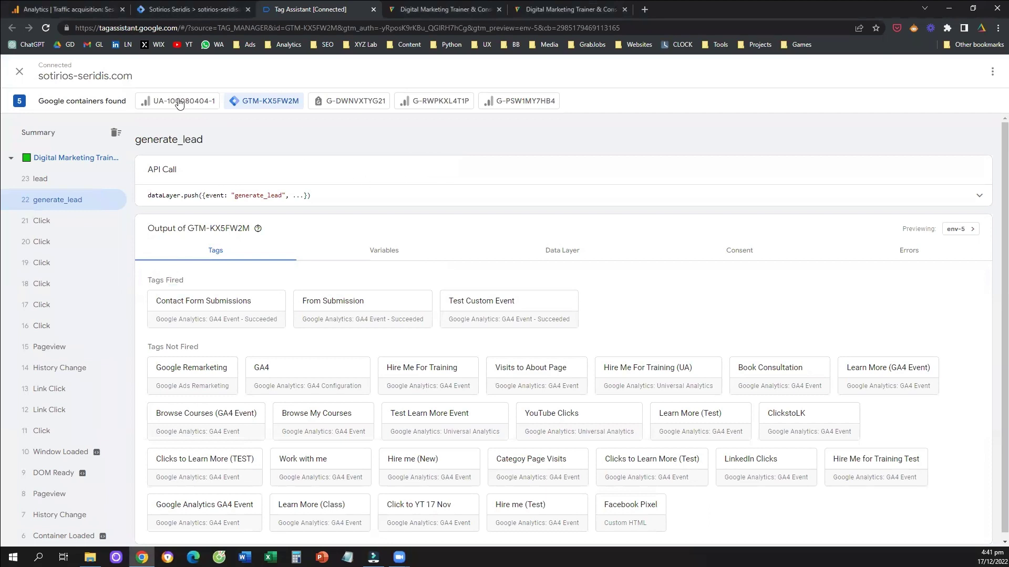
Switch to Google Analytics to look over the Traffic acquisition table's metric columns, and return to Tag Manager
left_click(87, 8)
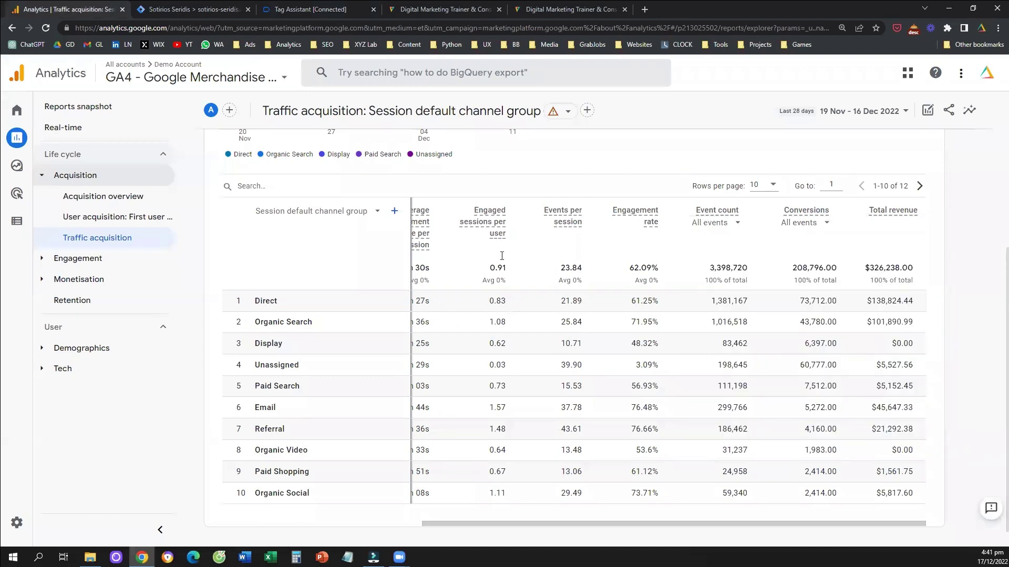
scroll(582, 524, "left", 1)
scroll(447, 538, "left", 3)
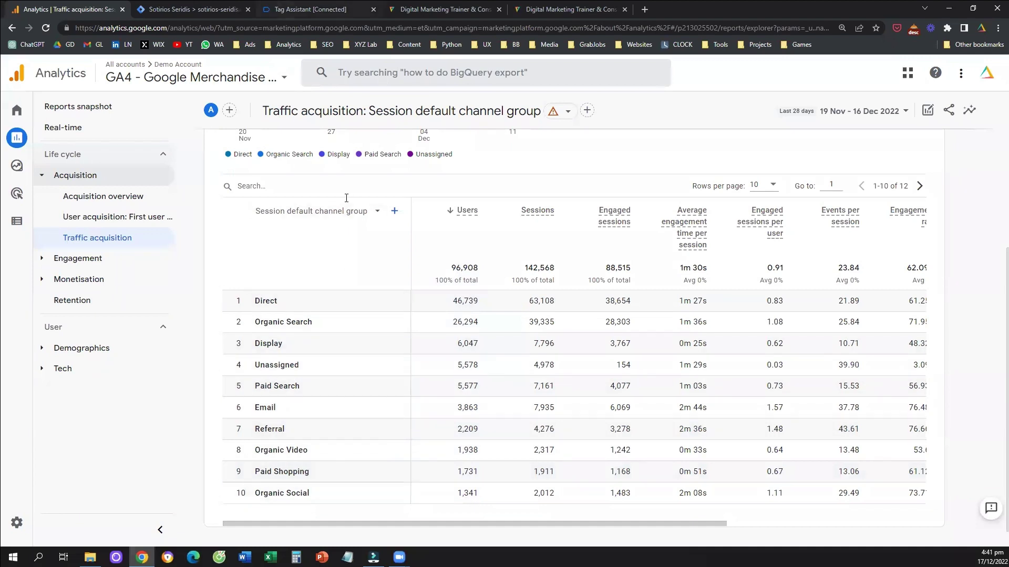
left_click(189, 5)
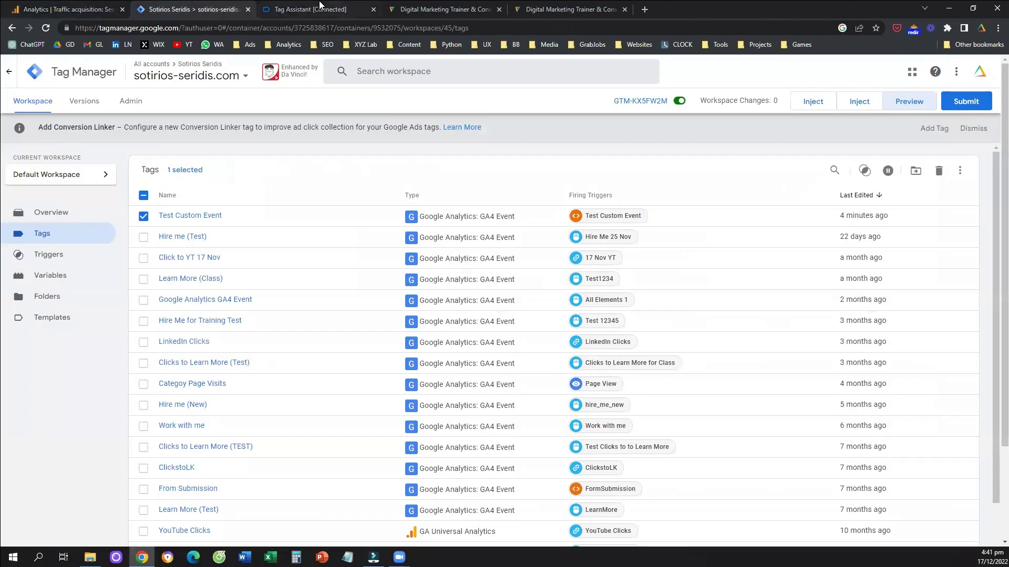
End the generate_lead debugging session in Tag Assistant and close Tag Assistant
left_click(335, 15)
left_click(19, 71)
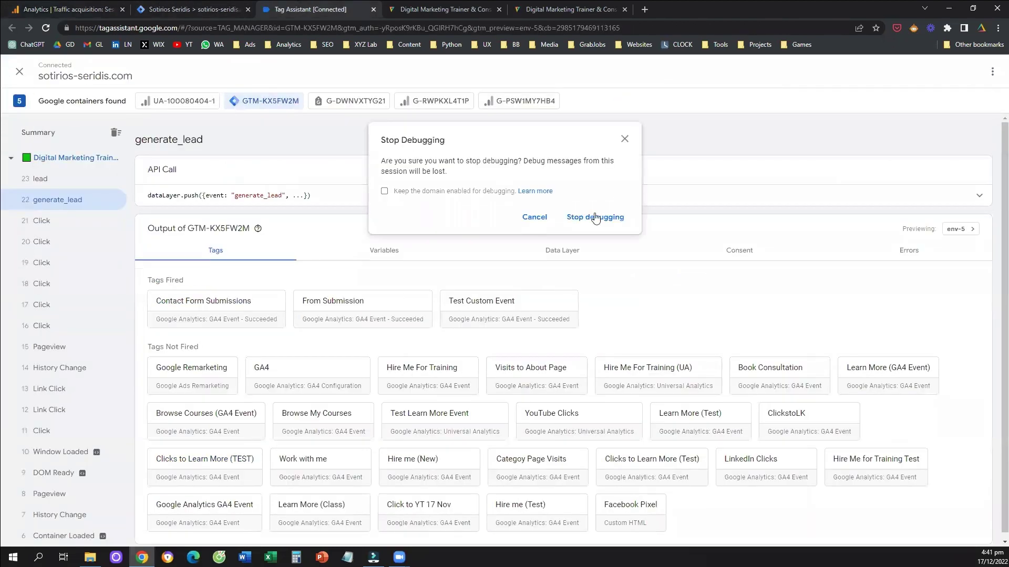
left_click(596, 217)
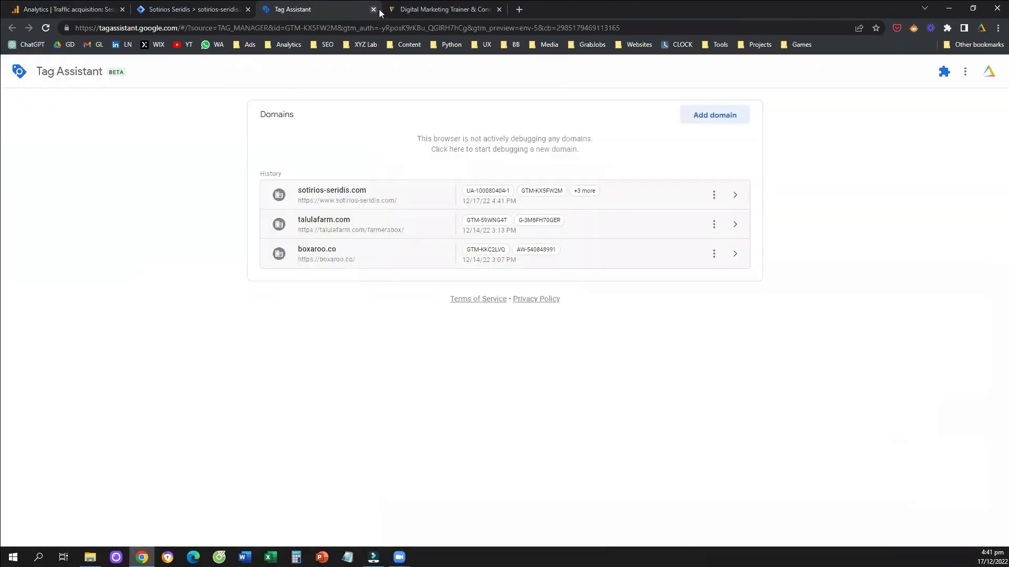
left_click(374, 9)
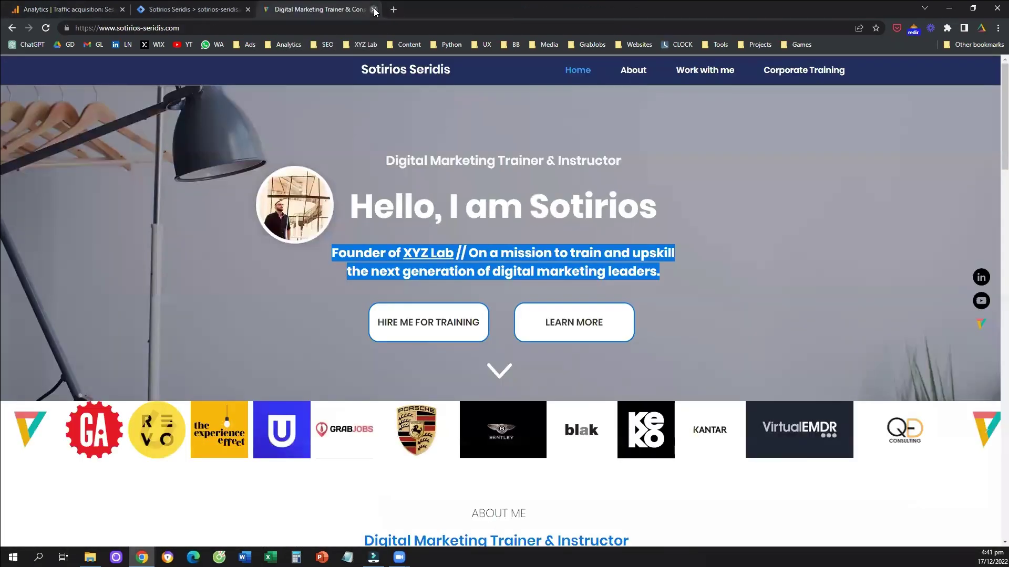
Close the sotirios-seridis.com website and open the workspace overview of the Tag Manager container
left_click(374, 9)
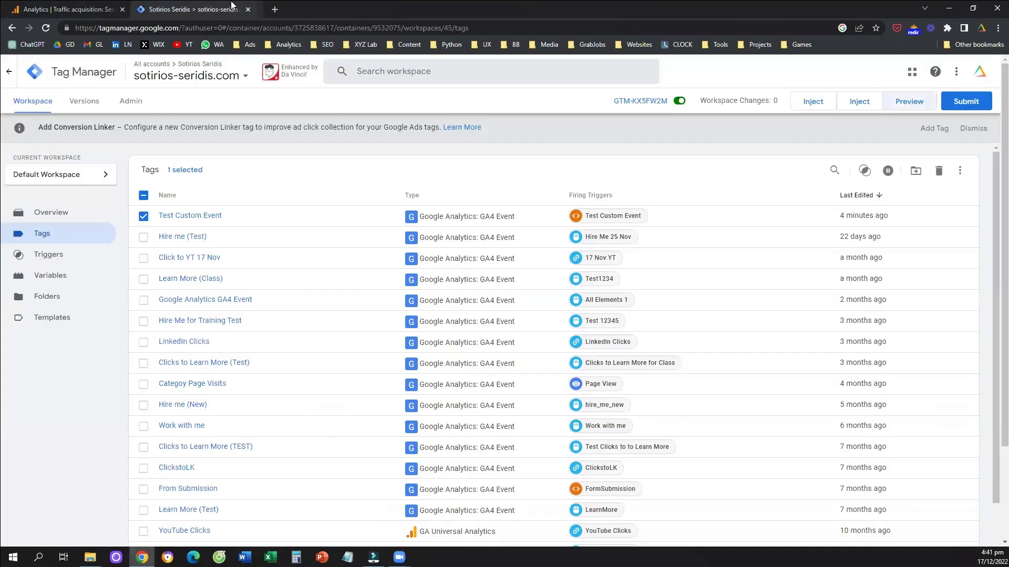
left_click(81, 211)
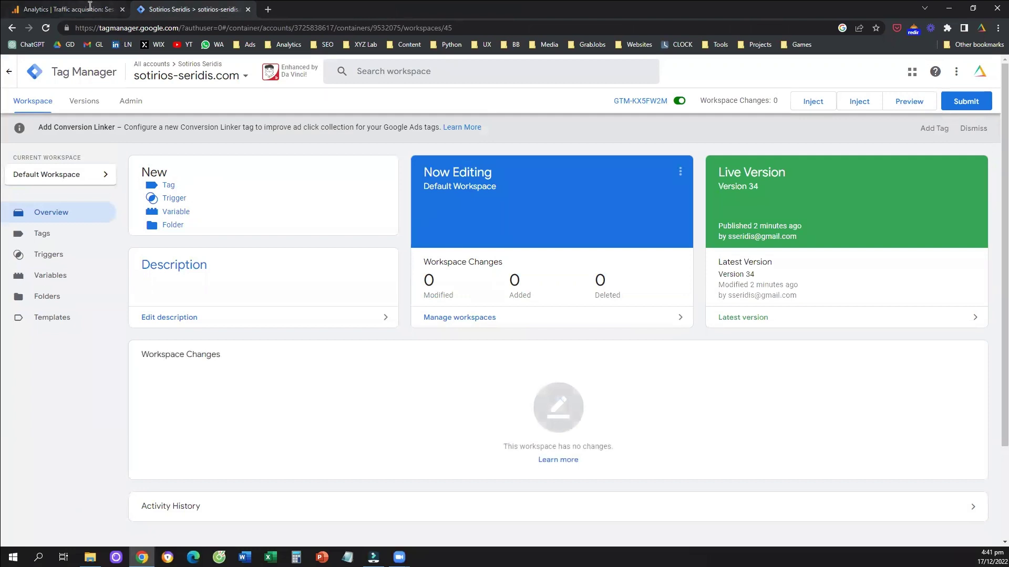
Switch to Google Analytics and view the events available for filtering the Event count metric in the Traffic acquisition table
key("ctrl+shift+Tab")
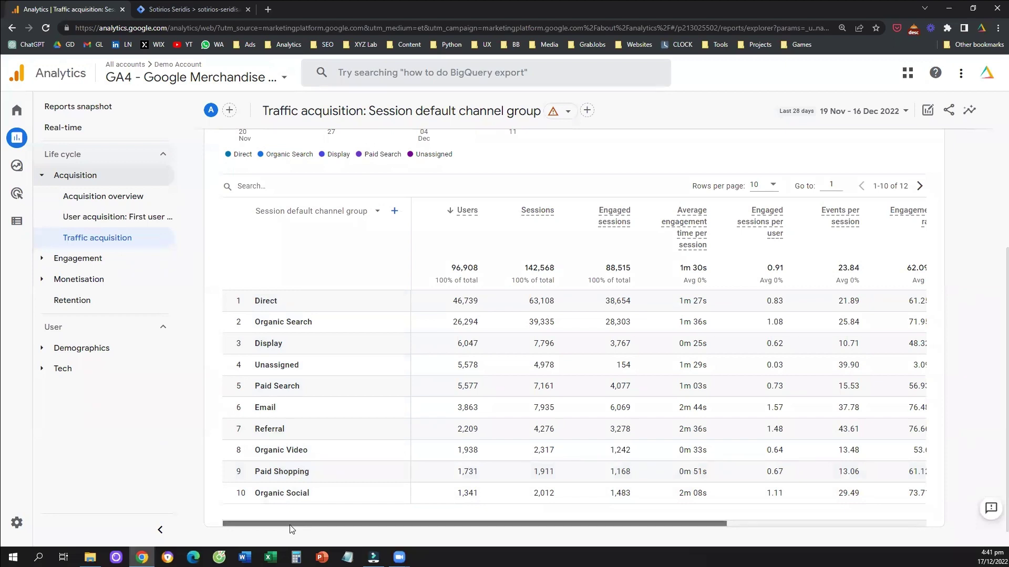
left_click_drag(291, 526, 523, 549)
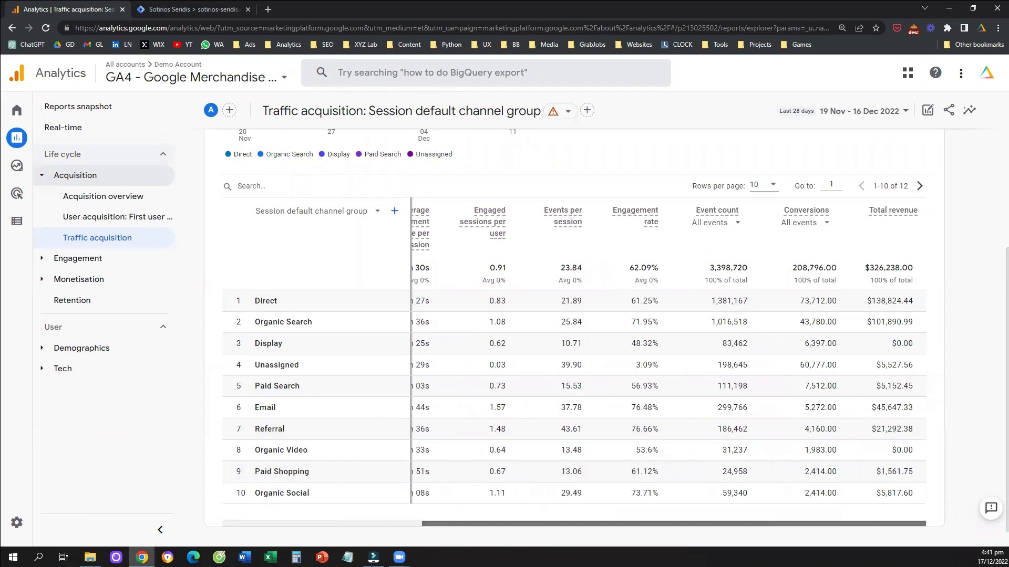
left_click(714, 223)
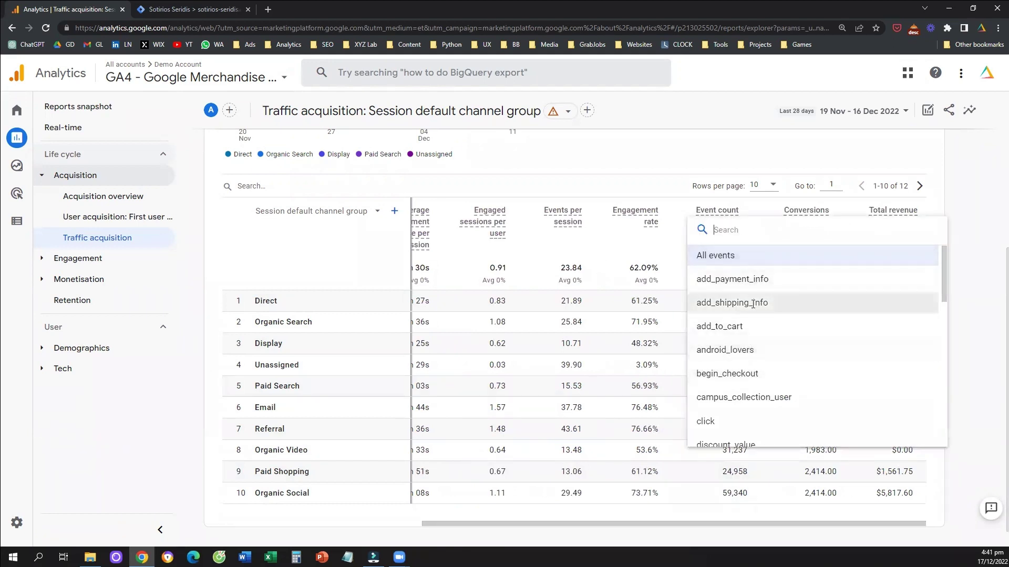
left_click(442, 180)
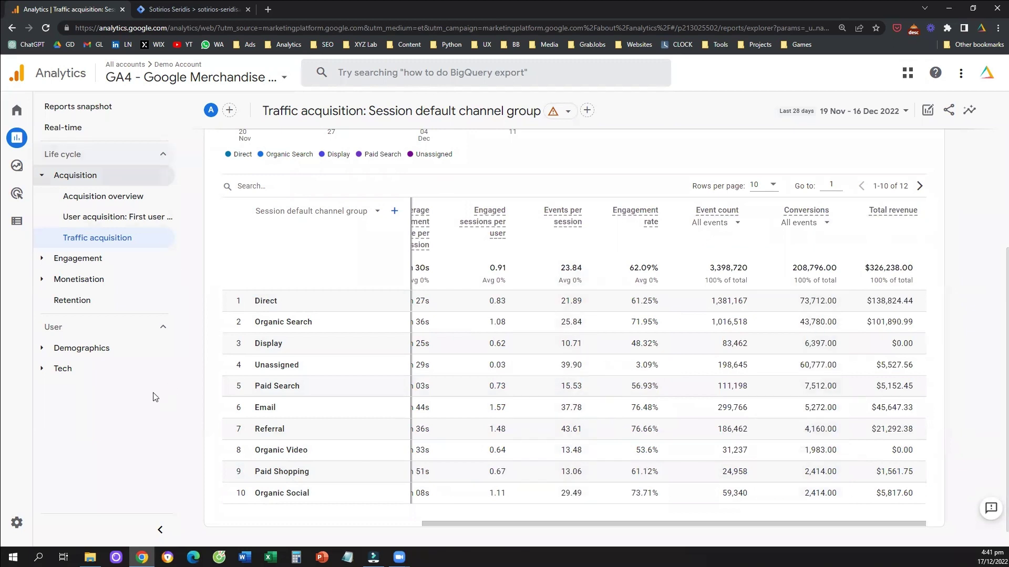